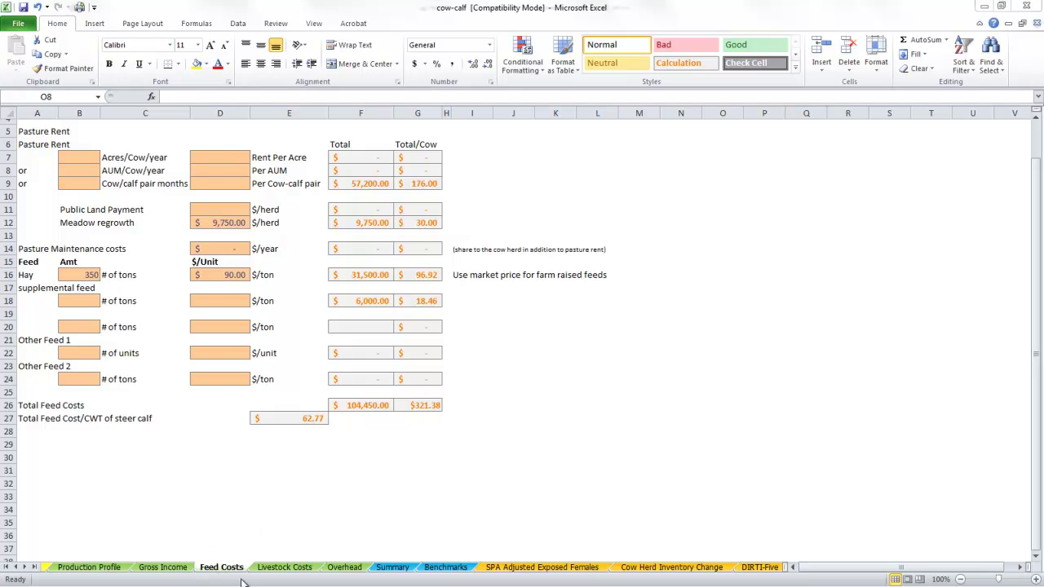
# - Open the Livestock Costs sheet and select the preventive medicine cost cell B3
pyautogui.hotkey('shift', 'Right')
pyautogui.hotkey('shift', 'Right')
pyautogui.hotkey('shift', 'Right')
pyautogui.hotkey('shift', 'Right')
pyautogui.hotkey('shift', 'Down')
pyautogui.hotkey('shift', 'Down')
pyautogui.click(283, 567)
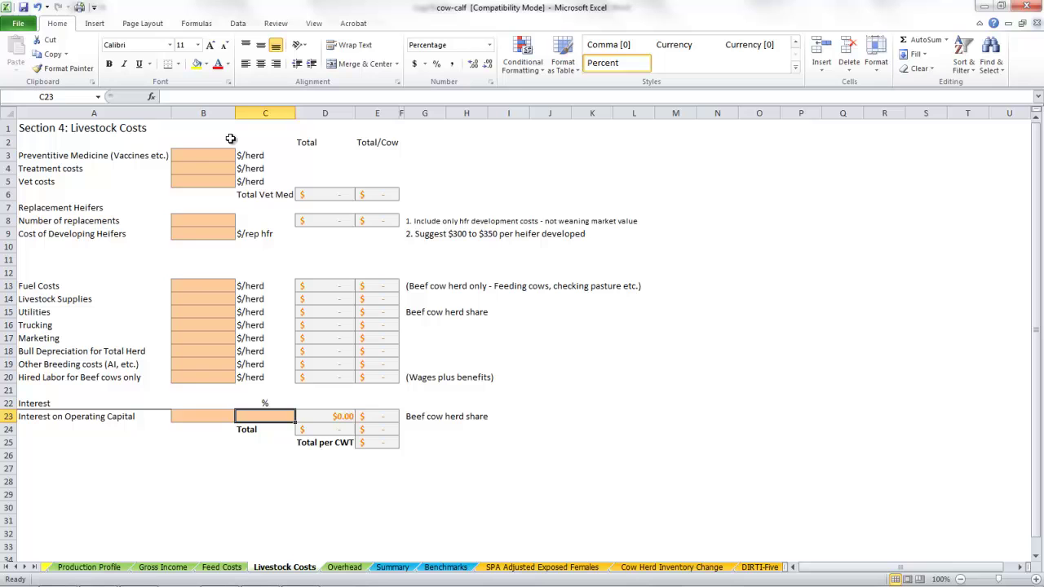
pyautogui.click(204, 156)
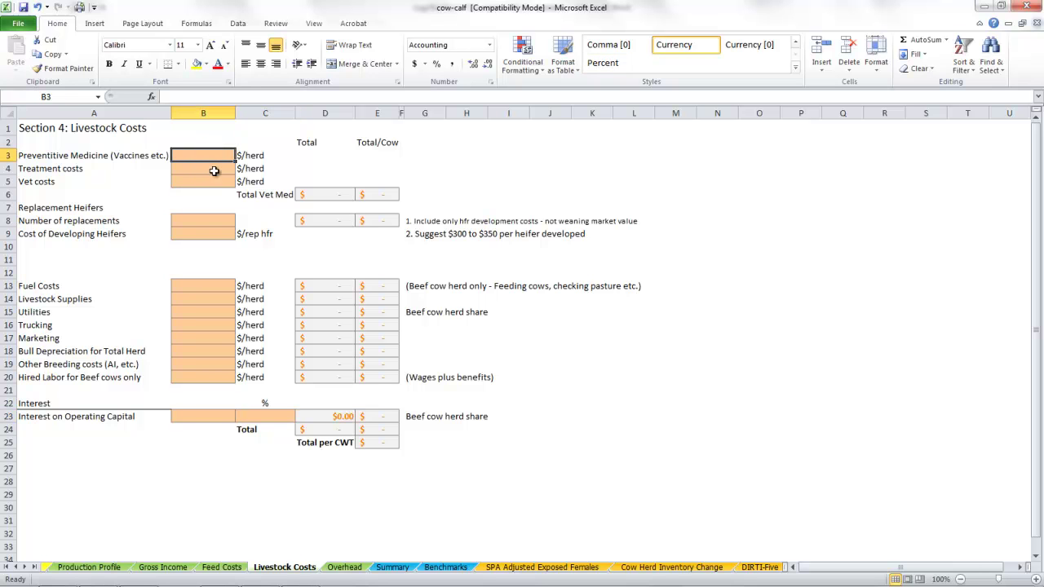
pyautogui.click(213, 168)
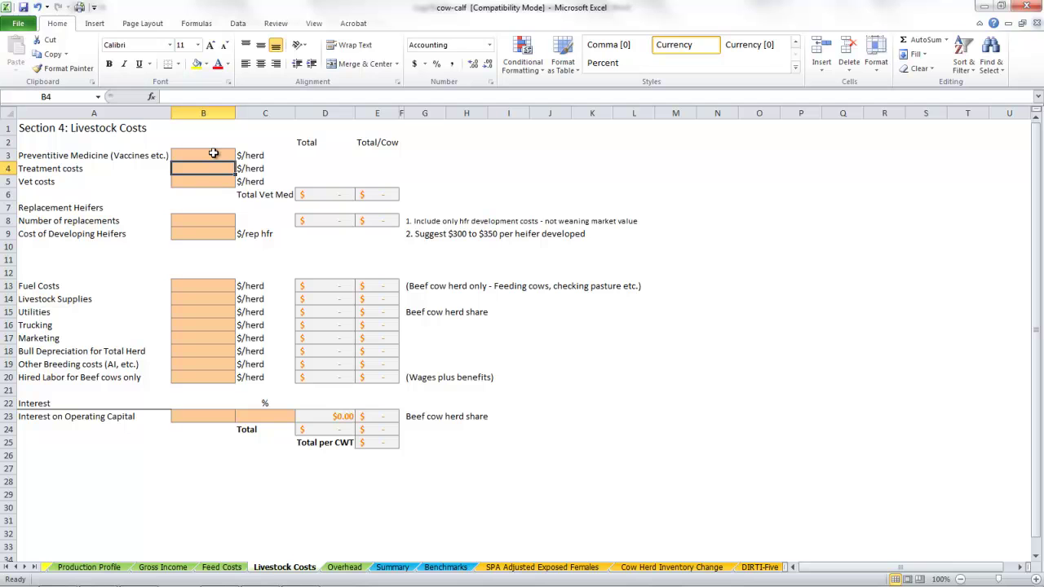
pyautogui.click(213, 154)
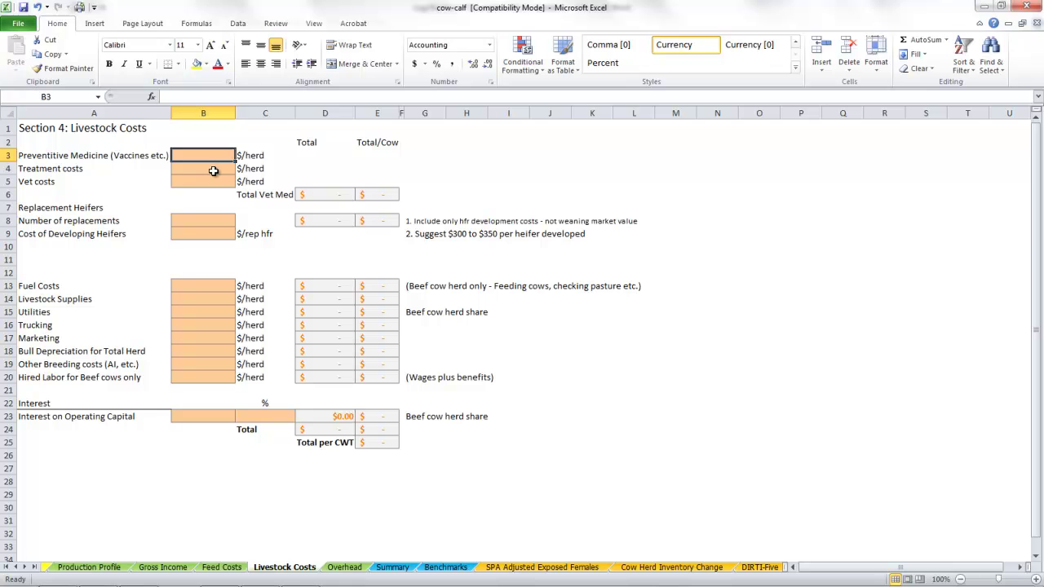
# - Scroll the ranch description to the livestock costs table showing $3,500 preventative medicine
pyautogui.click(256, 575)
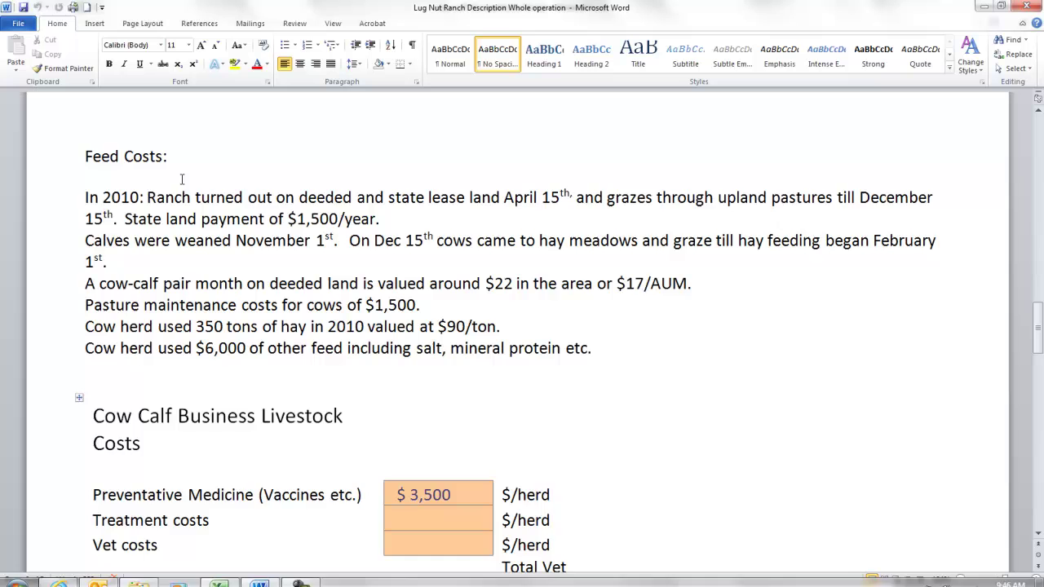
pyautogui.scroll(-3, 215, 281)
pyautogui.scroll(-1, 215, 280)
pyautogui.moveTo(94, 240); pyautogui.dragTo(456, 319)
pyautogui.scroll(-3, 456, 319)
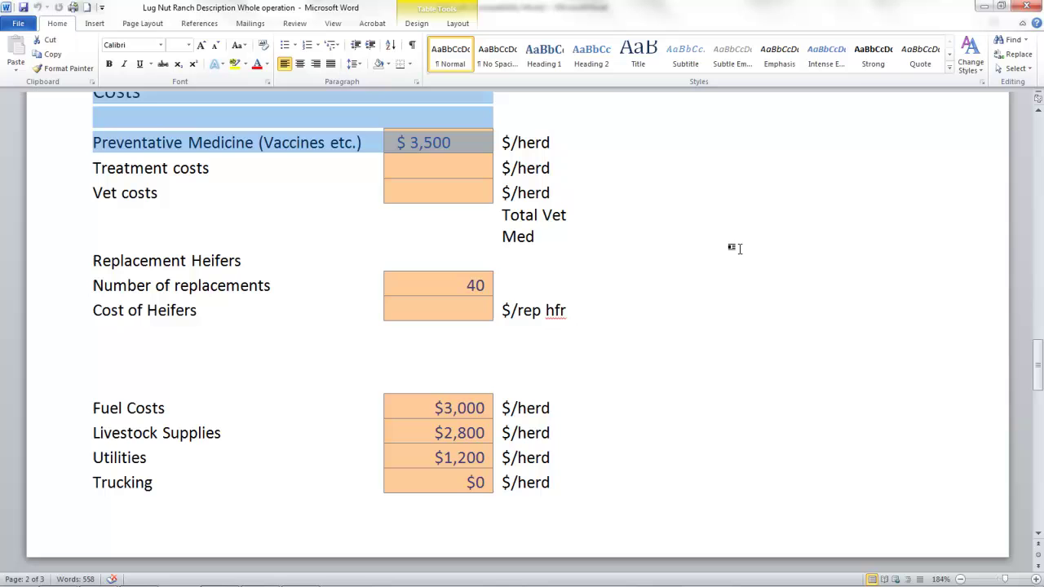
pyautogui.click(434, 145)
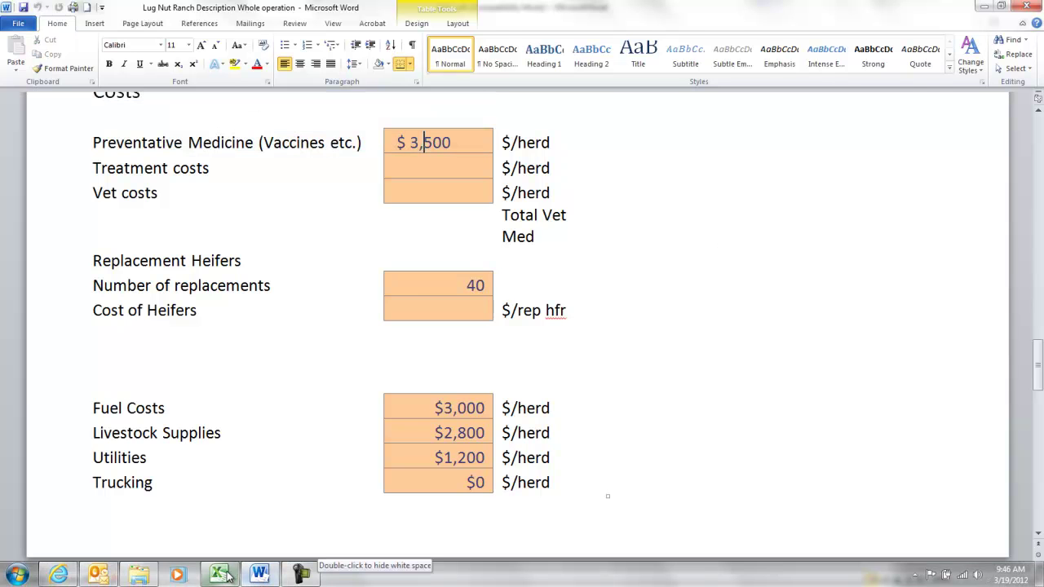
# - Enter 3,500 as the preventive medicine cost, then move down to the replacements cell B8
pyautogui.click(219, 573)
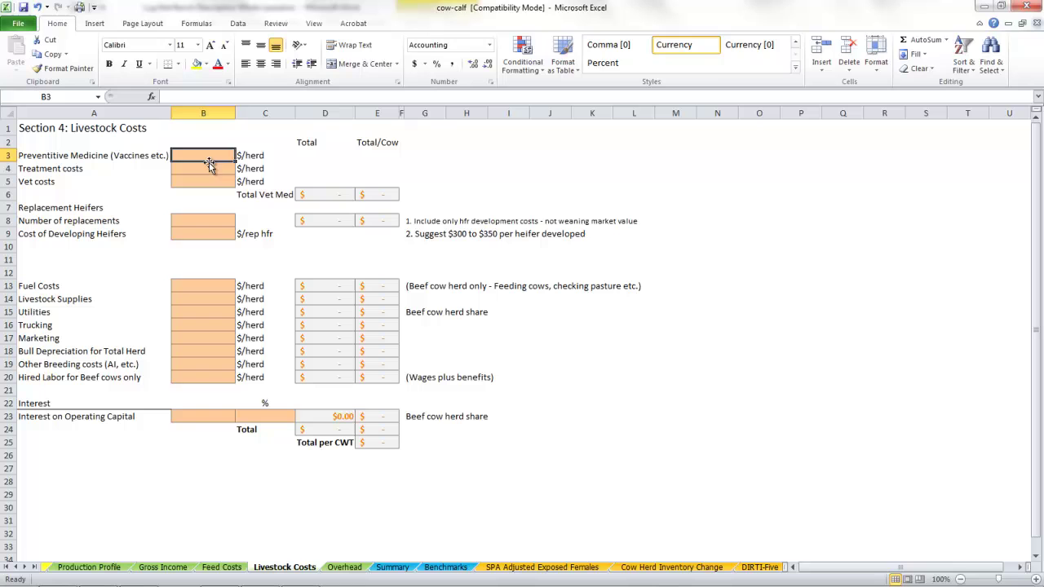
pyautogui.write('3,500')
pyautogui.press('Return')
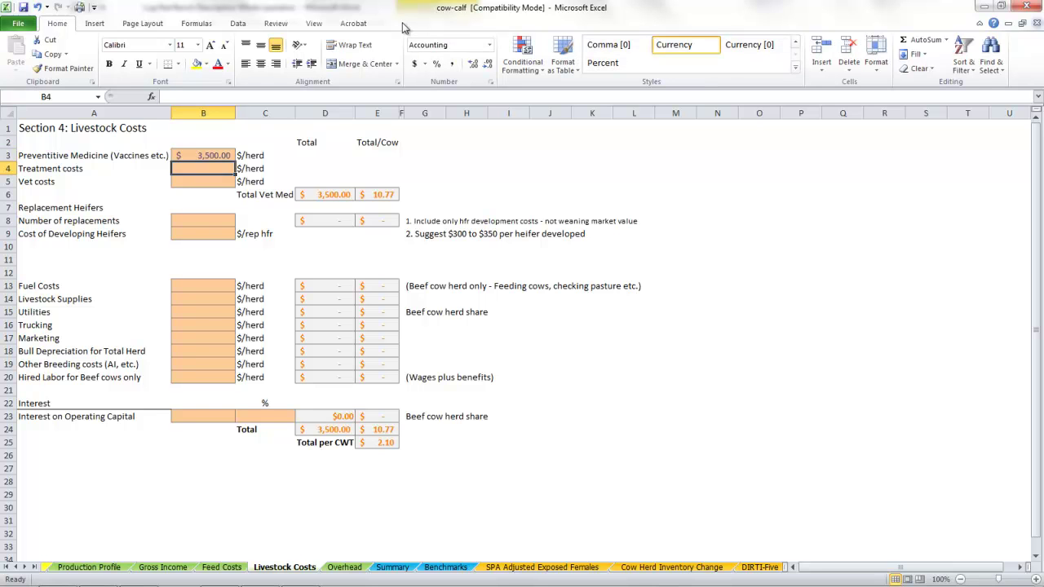
pyautogui.press('Return')
pyautogui.press('Return')
pyautogui.press('Return')
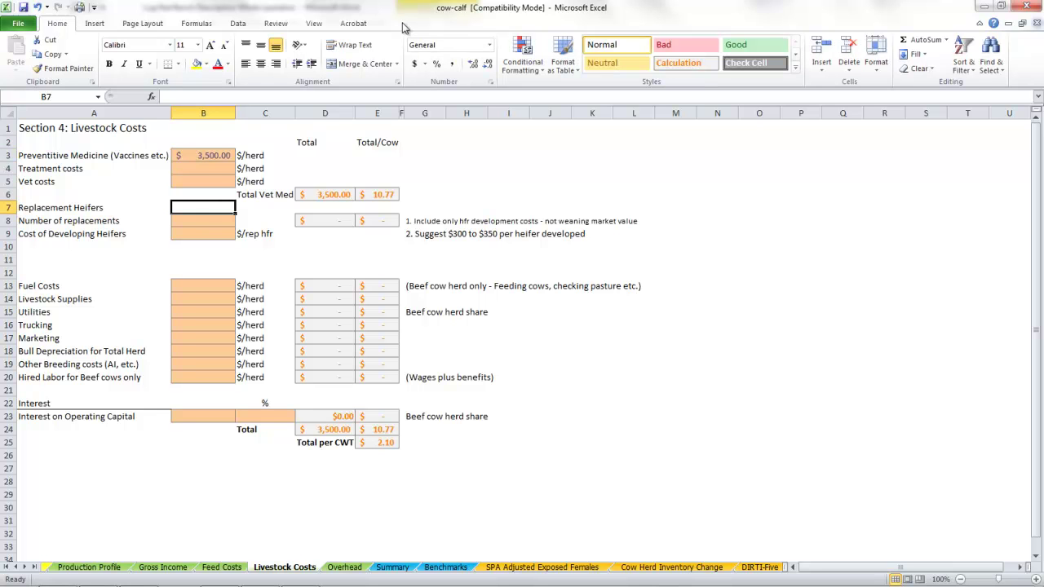
pyautogui.press('Return')
pyautogui.moveTo(305, 578)
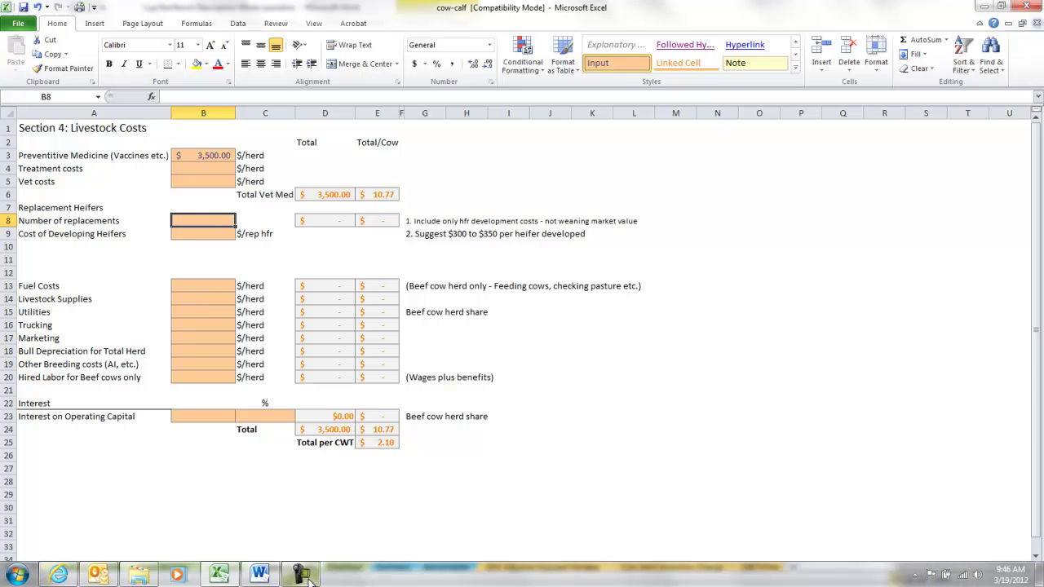
# - Locate the 40 replacements figure in the ranch description
pyautogui.moveTo(214, 578)
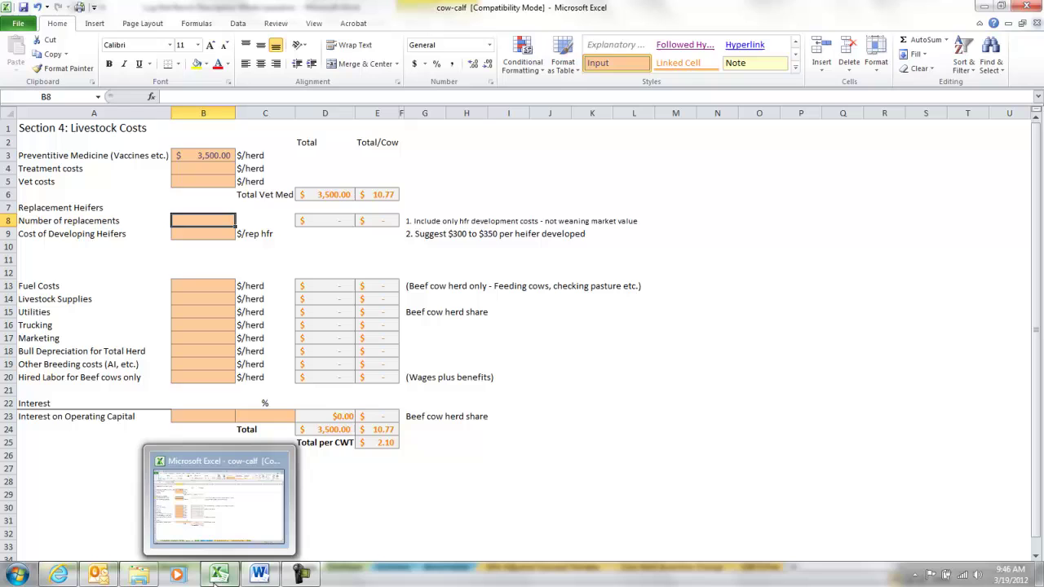
pyautogui.click(259, 575)
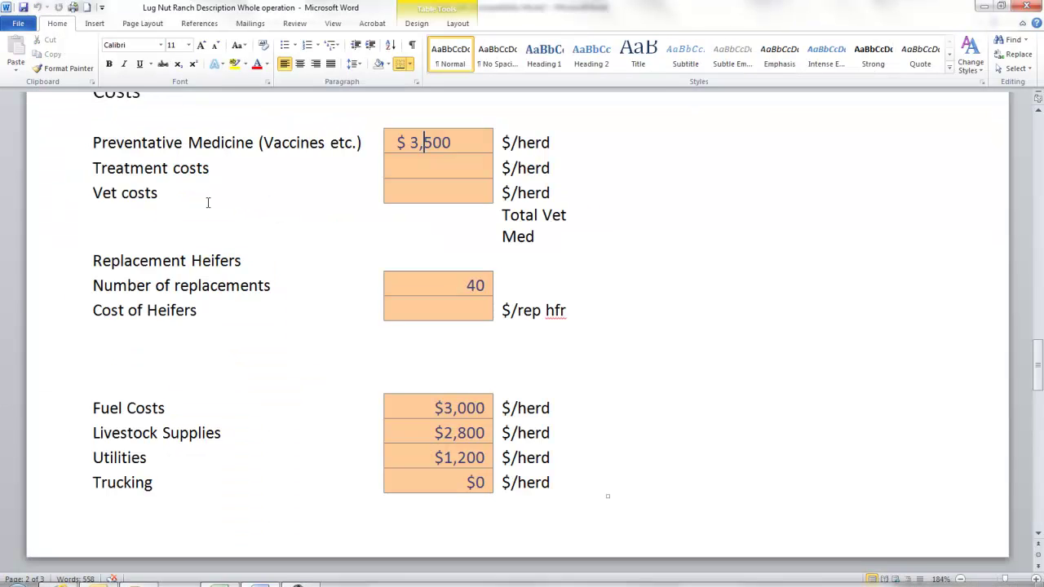
pyautogui.moveTo(460, 286); pyautogui.dragTo(490, 286)
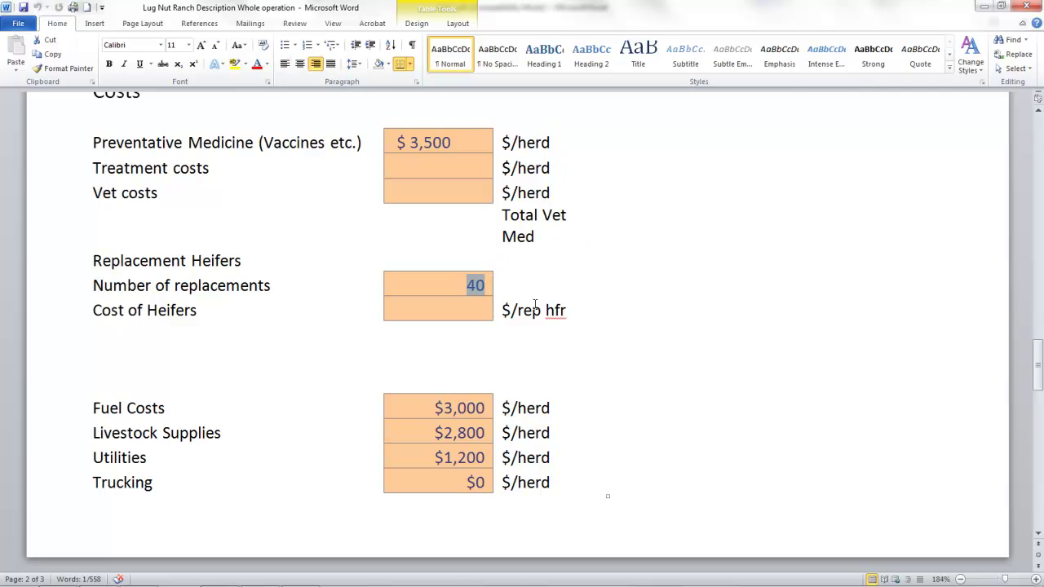
pyautogui.click(460, 317)
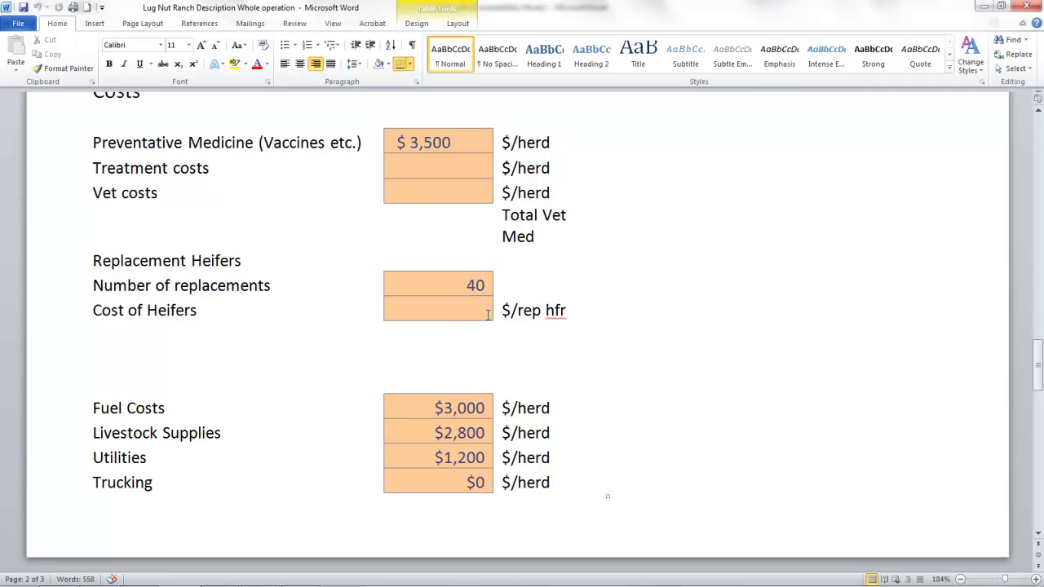
# - Find the Stocker Business heifer purchase price of $120/cwt and 475 lb weight
pyautogui.scroll(-6, 455, 334)
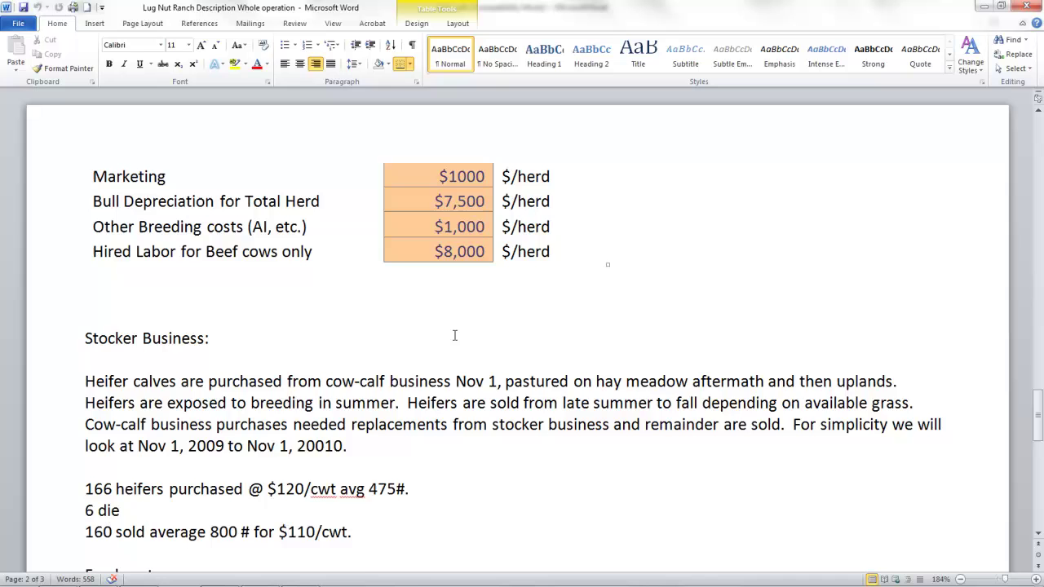
pyautogui.click(99, 338)
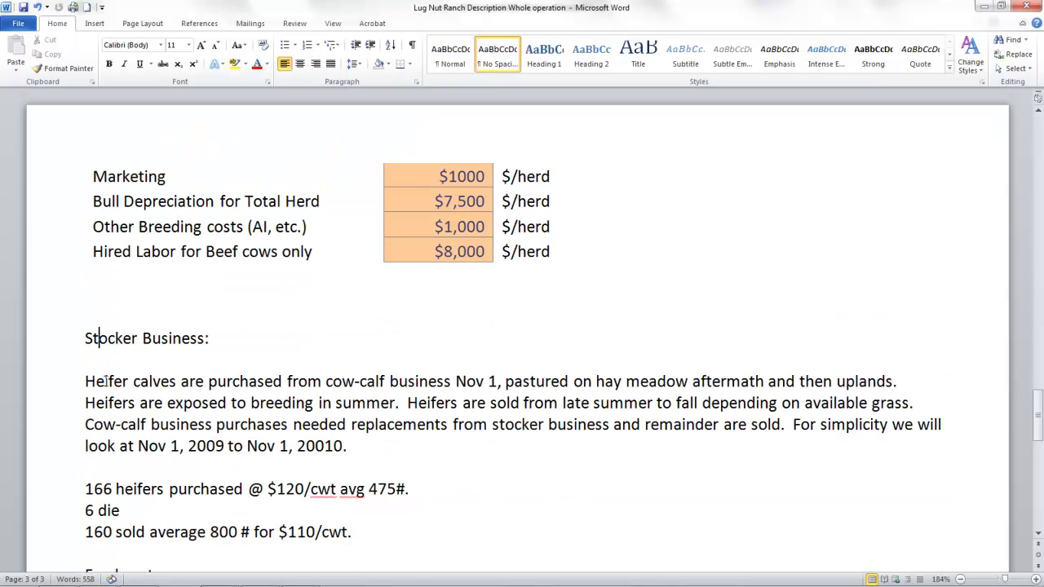
pyautogui.moveTo(96, 381); pyautogui.dragTo(499, 382)
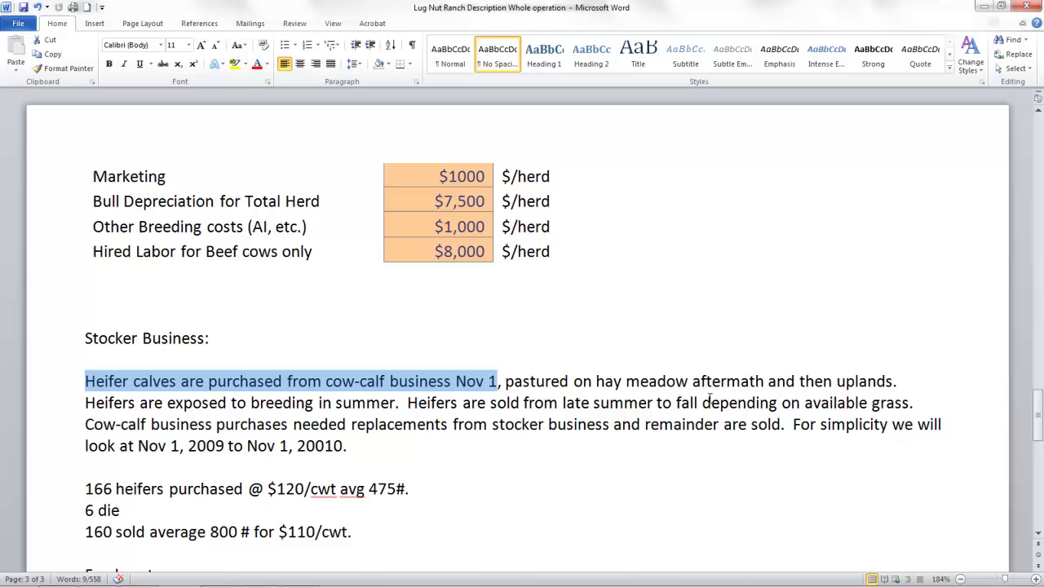
pyautogui.click(297, 448)
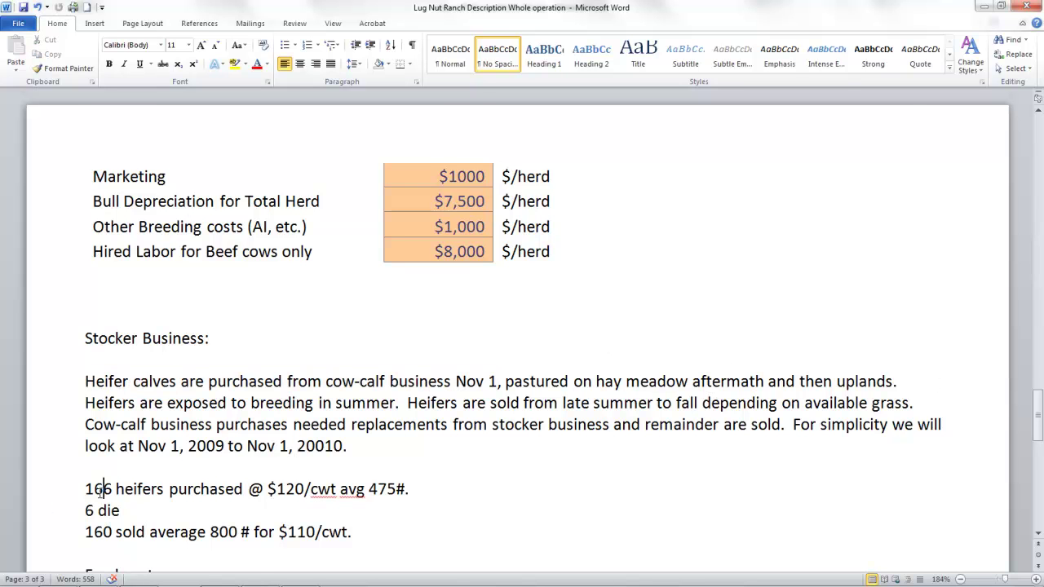
pyautogui.scroll(-1, 101, 492)
pyautogui.moveTo(278, 430); pyautogui.dragTo(396, 433)
pyautogui.click(409, 430)
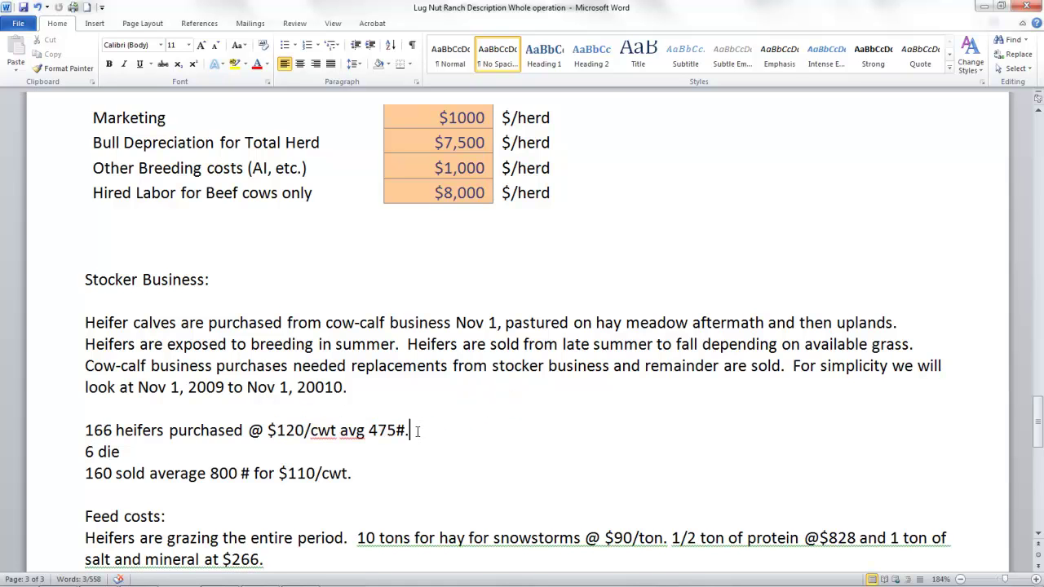
pyautogui.moveTo(302, 576)
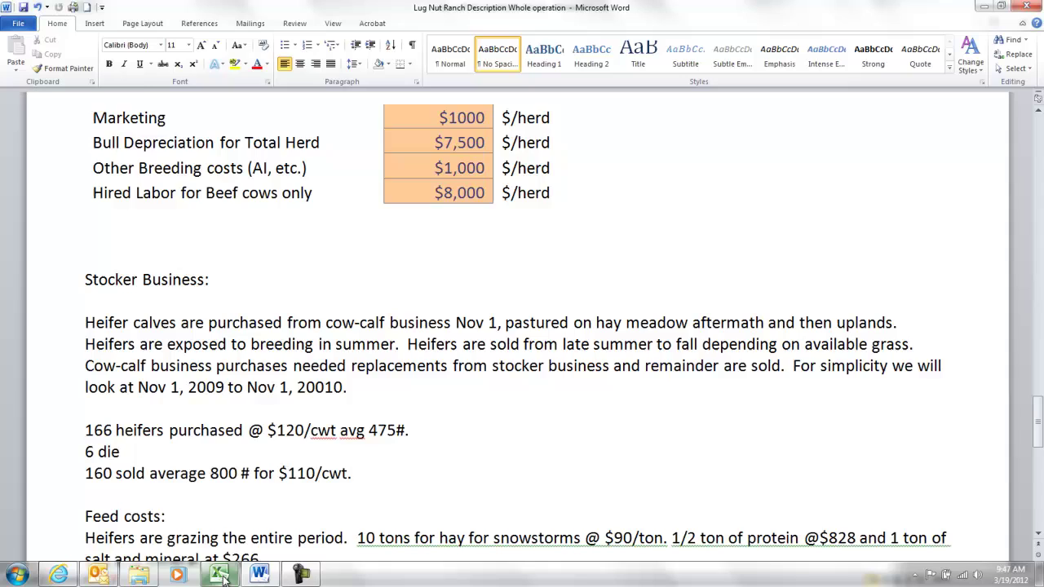
pyautogui.moveTo(219, 575)
pyautogui.click(218, 478)
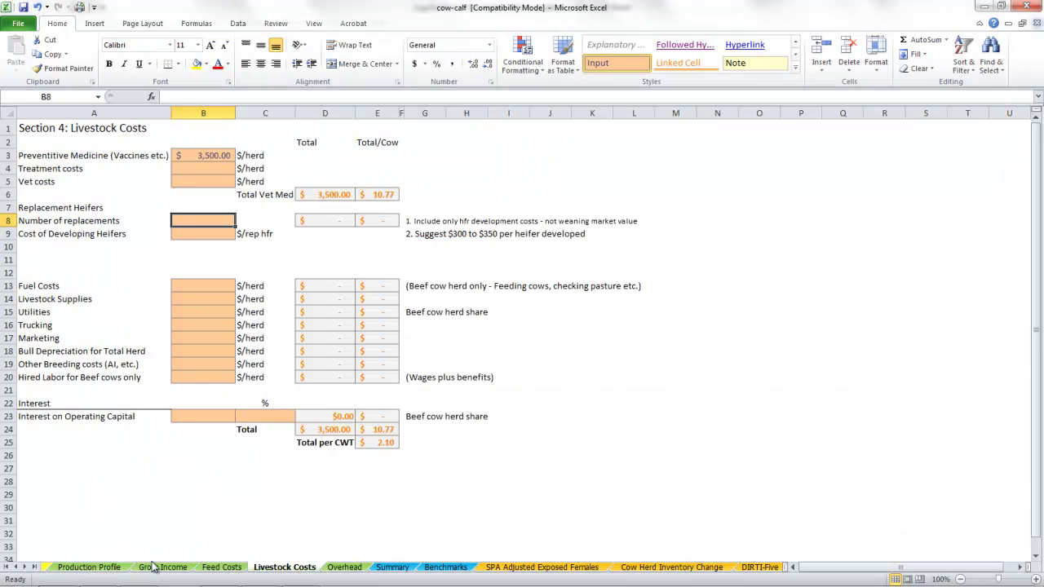
# - On Gross Income, check the Heifer Calves row: 166 head, 475 lb, $120.00/cwt
pyautogui.click(166, 568)
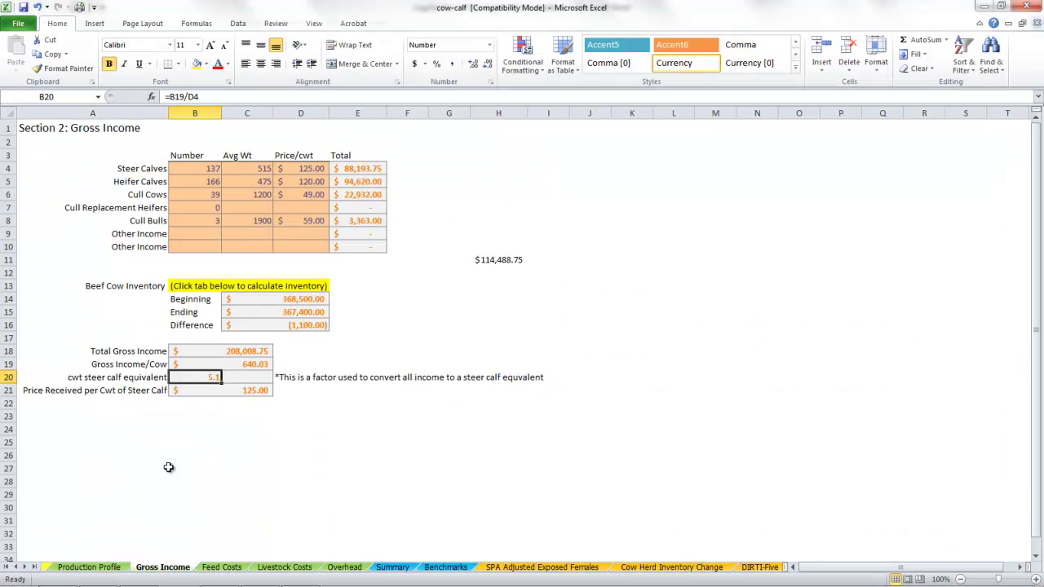
pyautogui.click(200, 181)
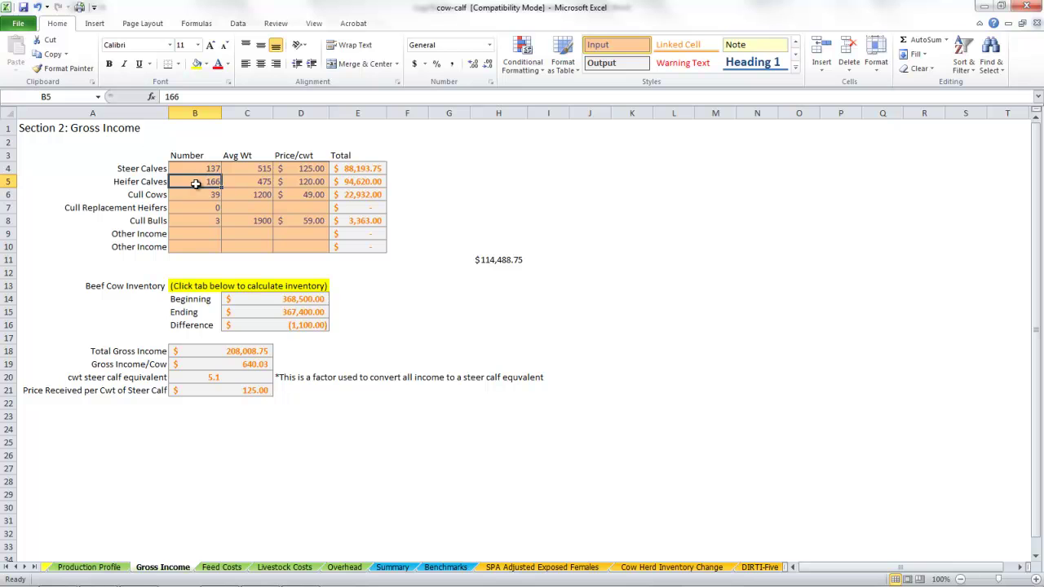
pyautogui.click(271, 183)
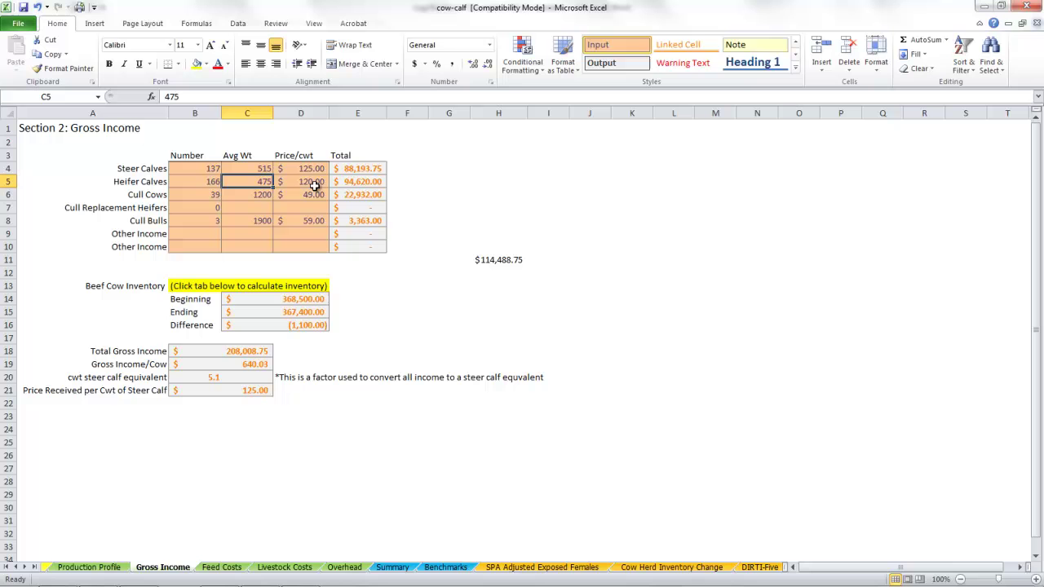
pyautogui.click(315, 183)
pyautogui.moveTo(348, 583)
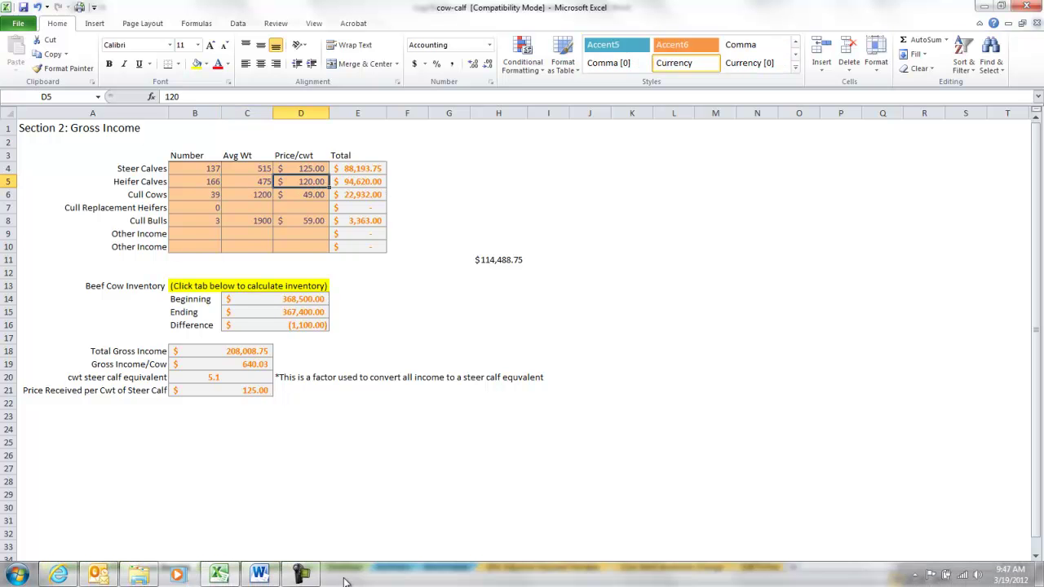
# - Highlight '800 # for $110' in the Stocker Business line about 160 heifers sold
pyautogui.click(259, 576)
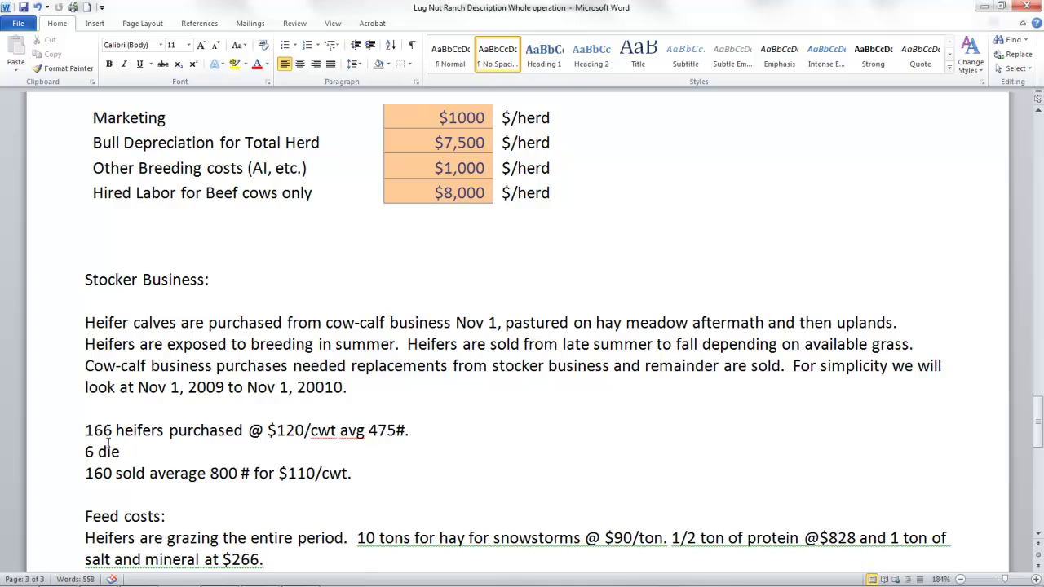
pyautogui.moveTo(84, 474); pyautogui.dragTo(356, 480)
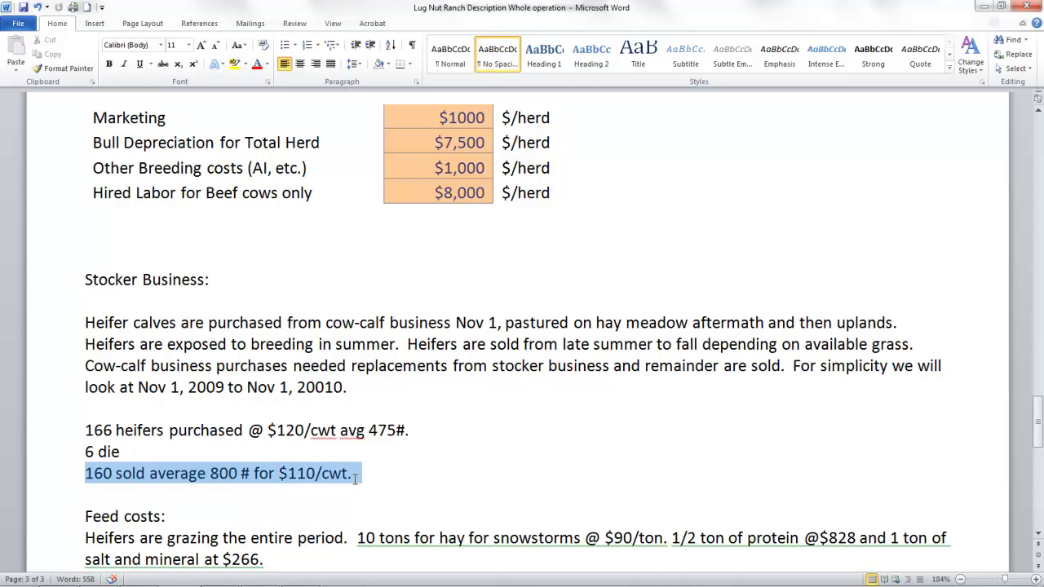
pyautogui.click(101, 479)
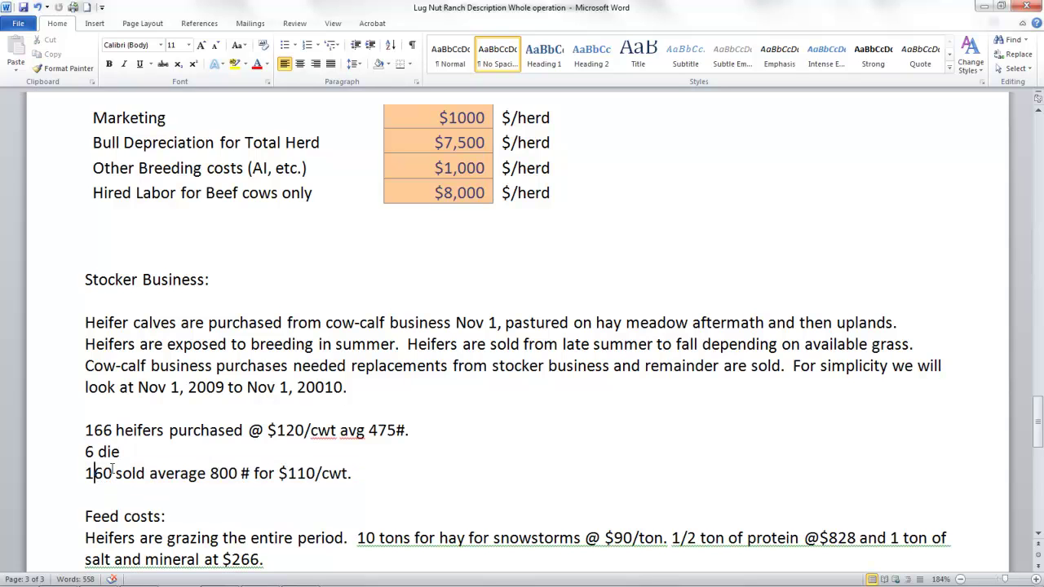
pyautogui.moveTo(86, 473); pyautogui.dragTo(150, 473)
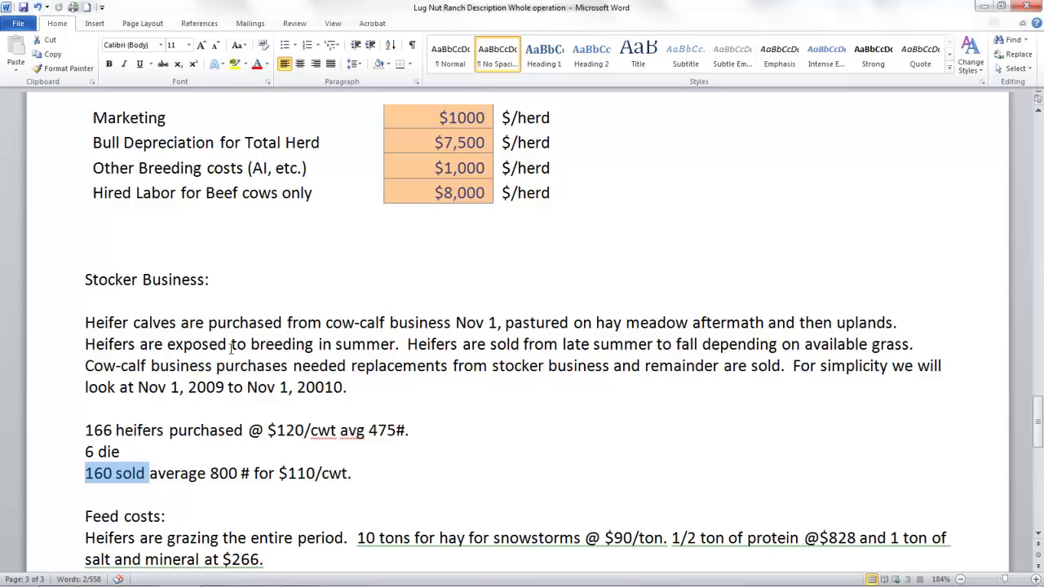
pyautogui.click(218, 323)
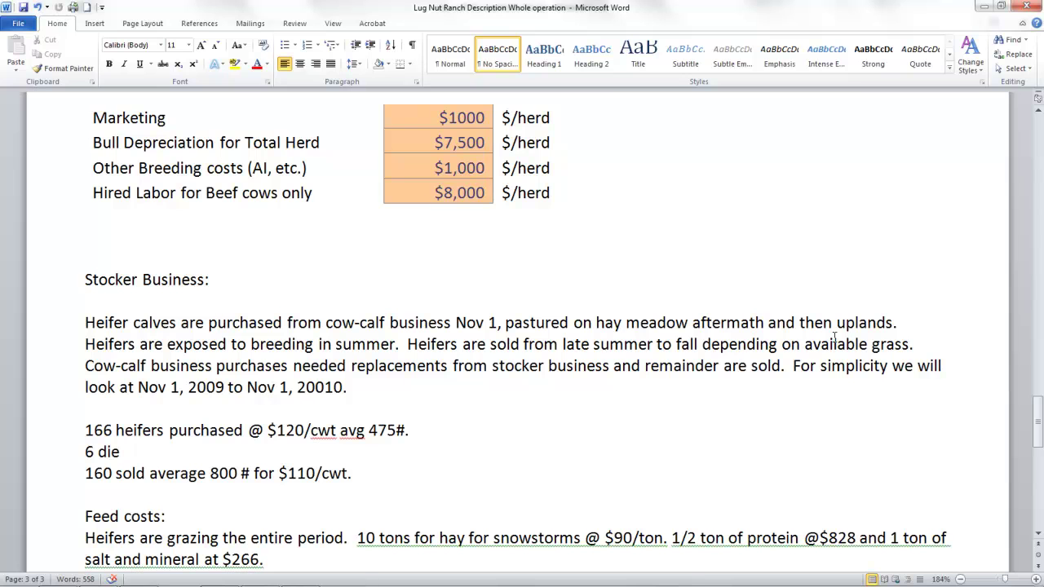
pyautogui.moveTo(86, 366); pyautogui.dragTo(785, 368)
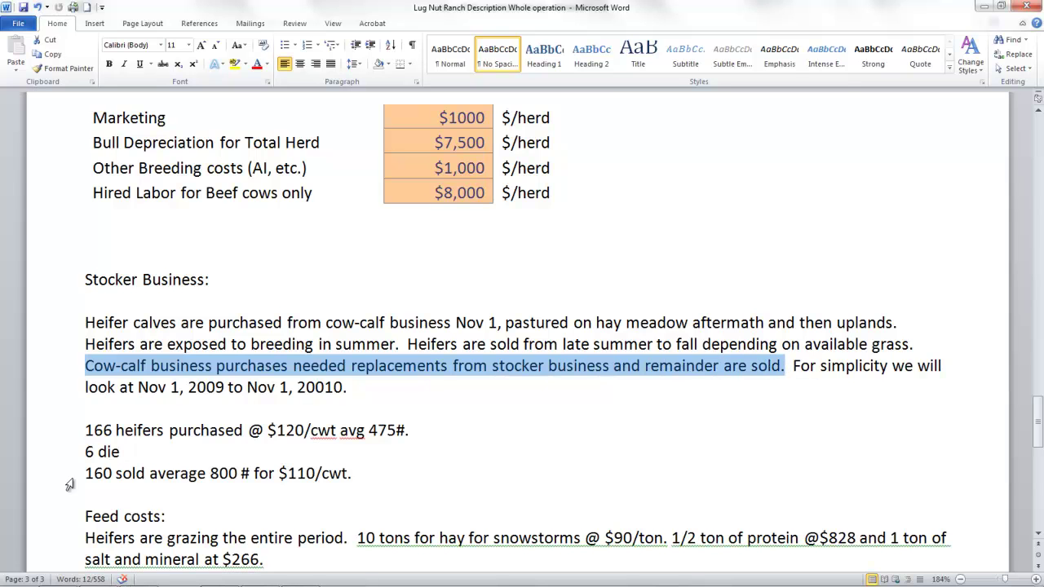
pyautogui.click(107, 465)
pyautogui.moveTo(215, 469); pyautogui.dragTo(316, 470)
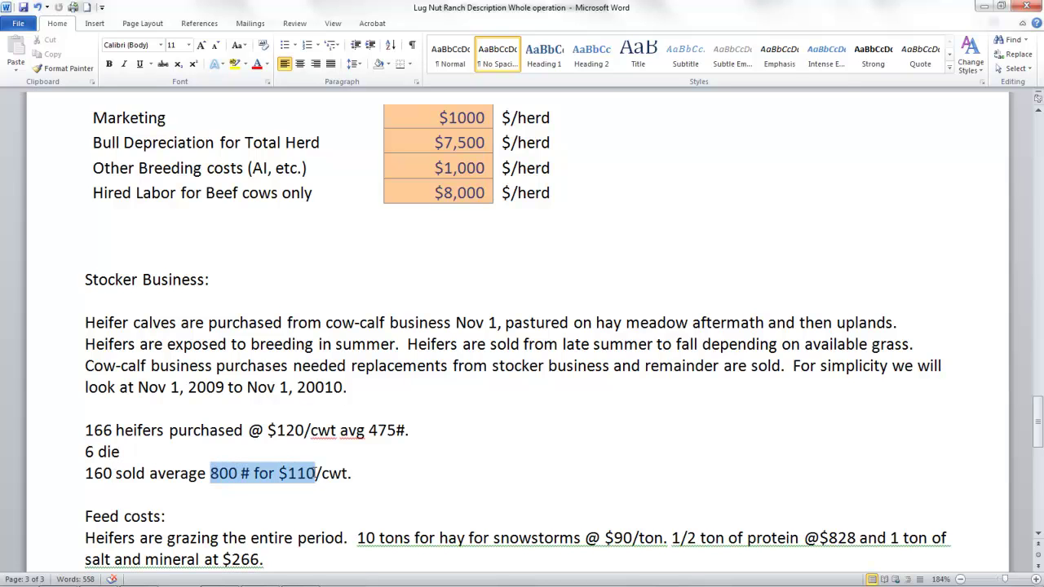
# - Return to the Livestock Costs sheet and enter 40 replacements in B8
pyautogui.moveTo(245, 579)
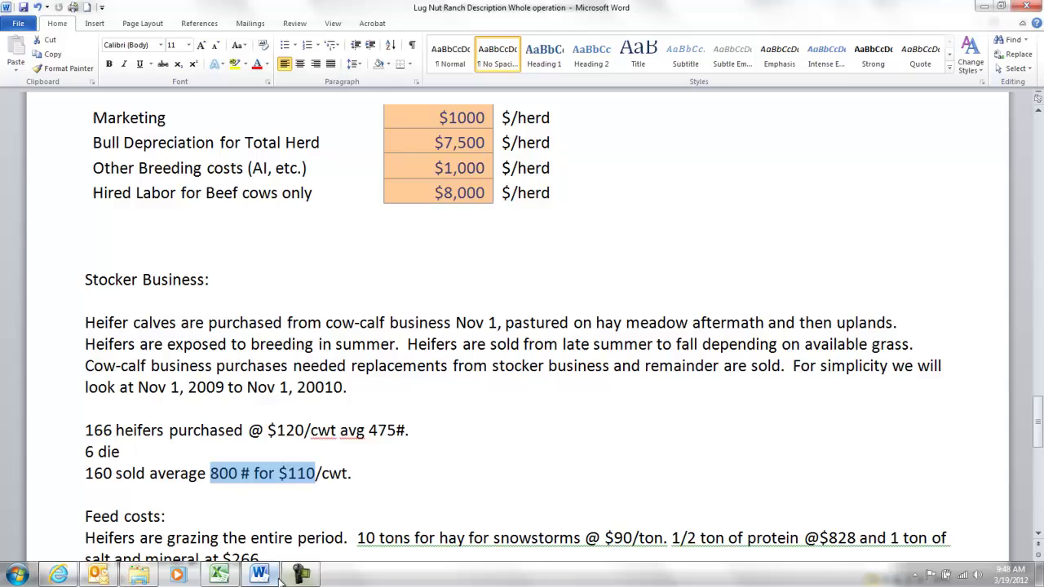
pyautogui.click(230, 576)
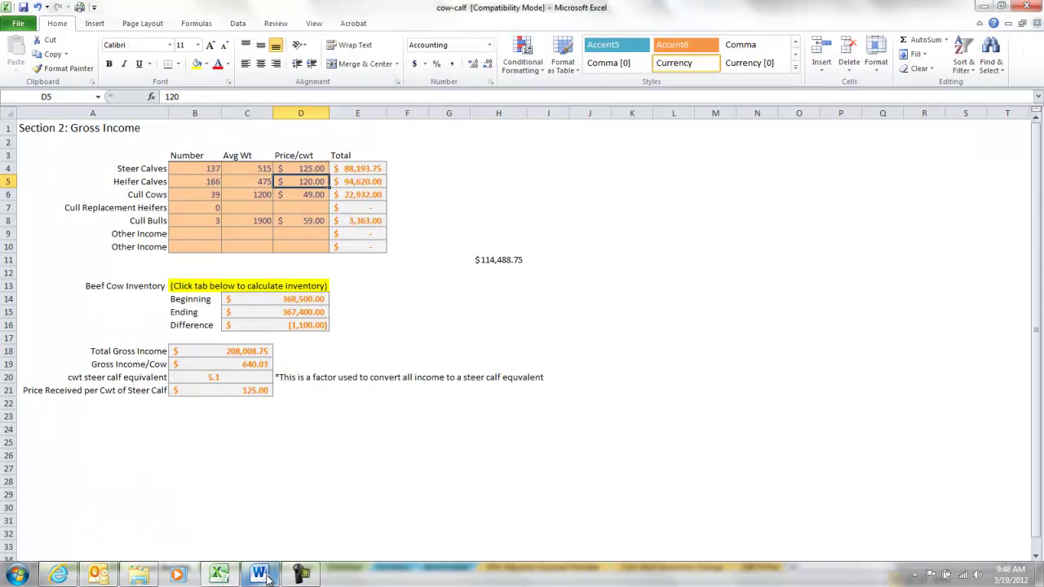
pyautogui.click(239, 577)
pyautogui.click(260, 575)
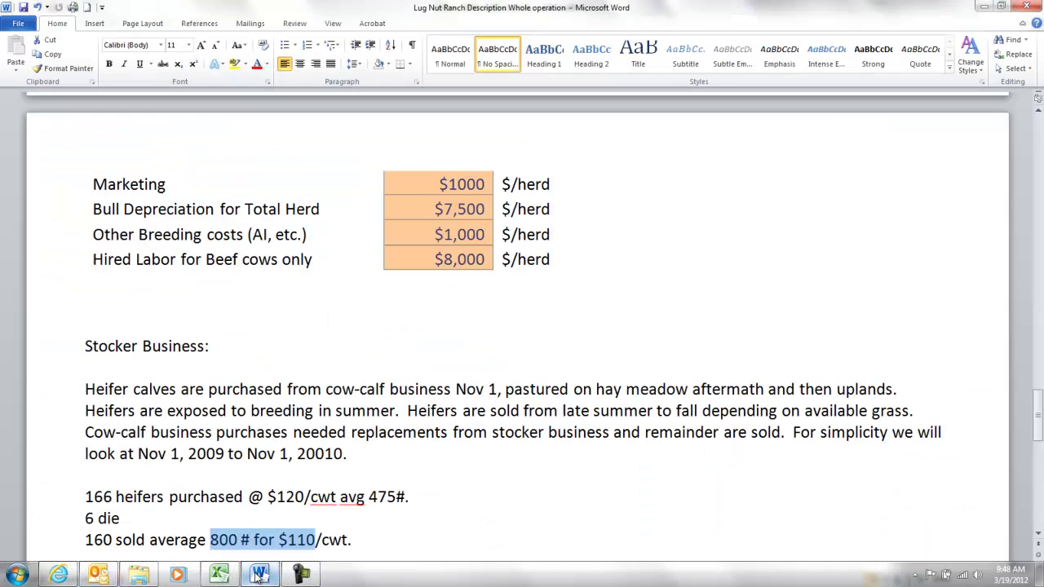
pyautogui.scroll(6, 305, 378)
pyautogui.scroll(3, 332, 310)
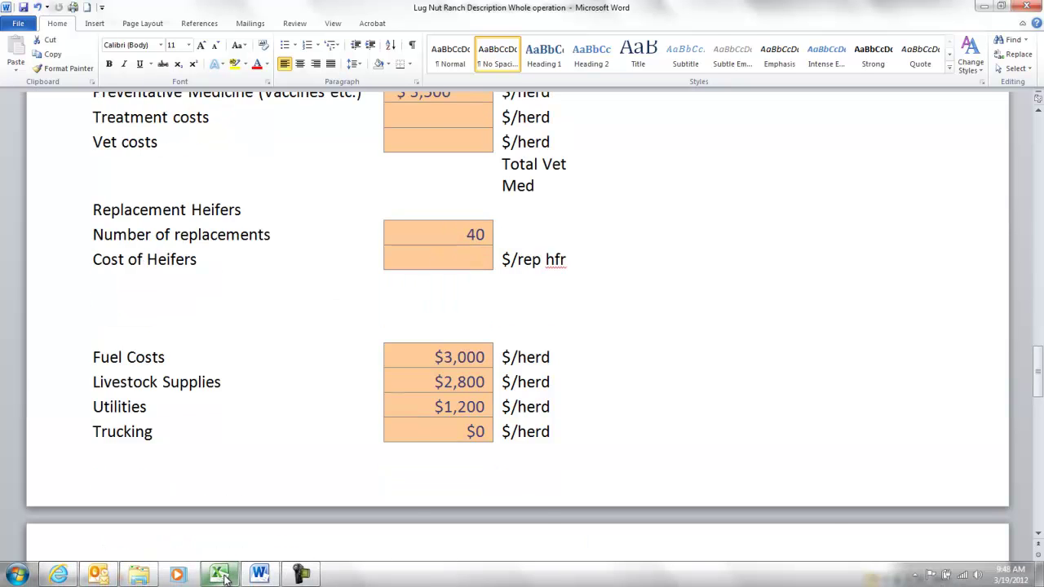
pyautogui.click(228, 577)
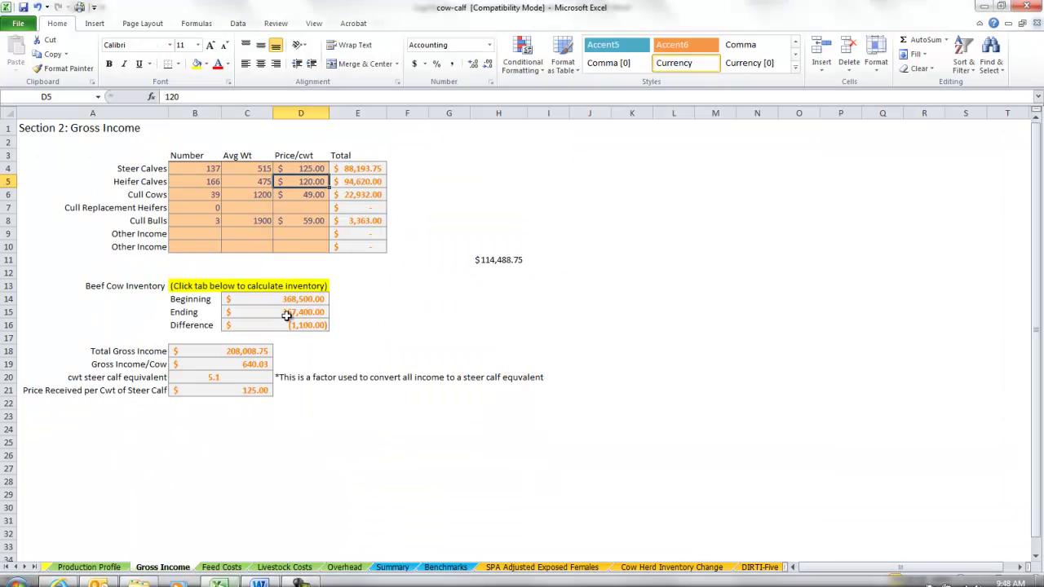
pyautogui.click(285, 567)
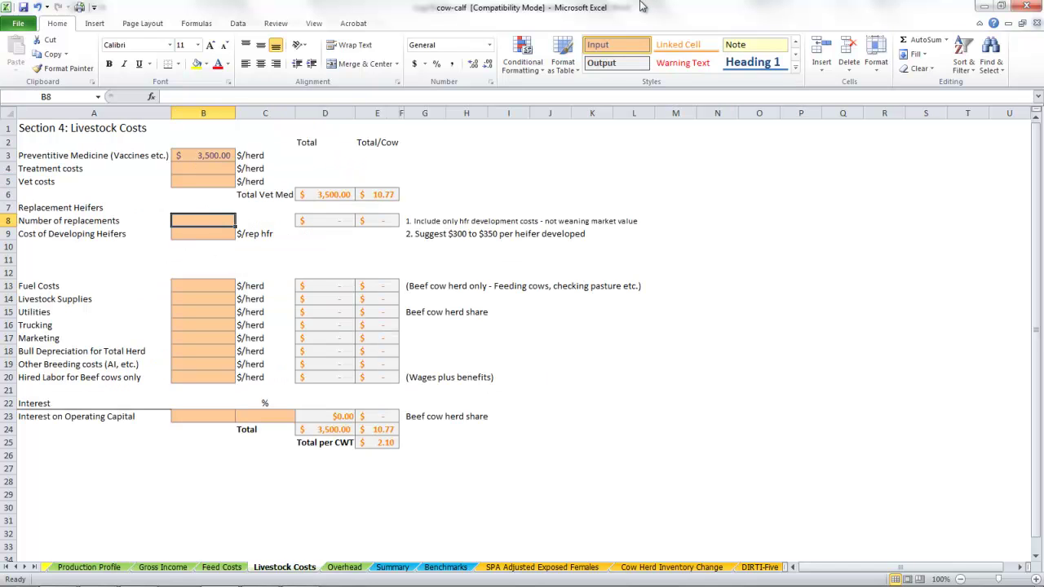
pyautogui.write('40')
pyautogui.press('Return')
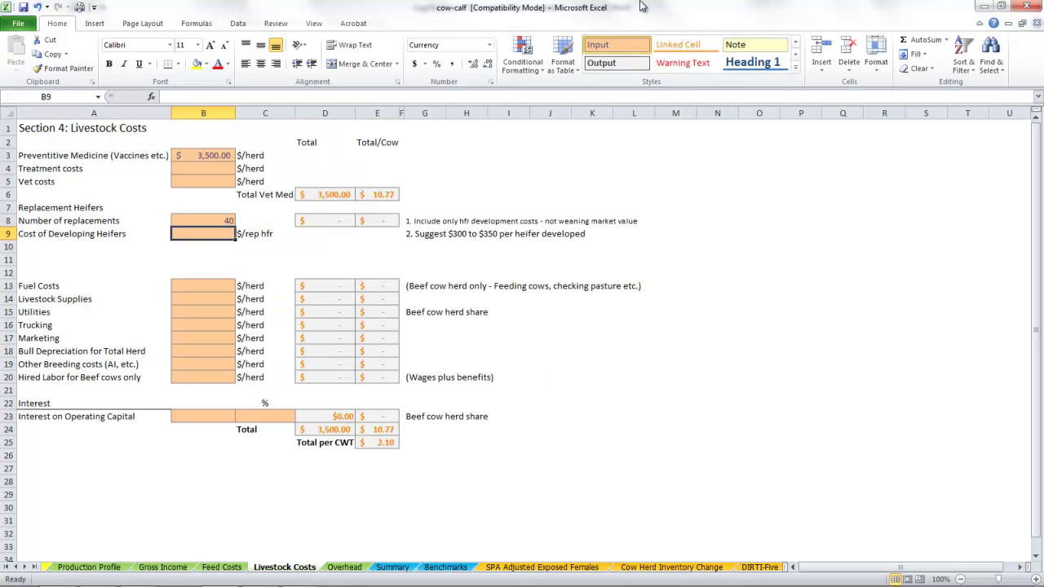
# - Relabel A9 'Cost of bred heifer' and enter $880 as its cost
pyautogui.press('Left')
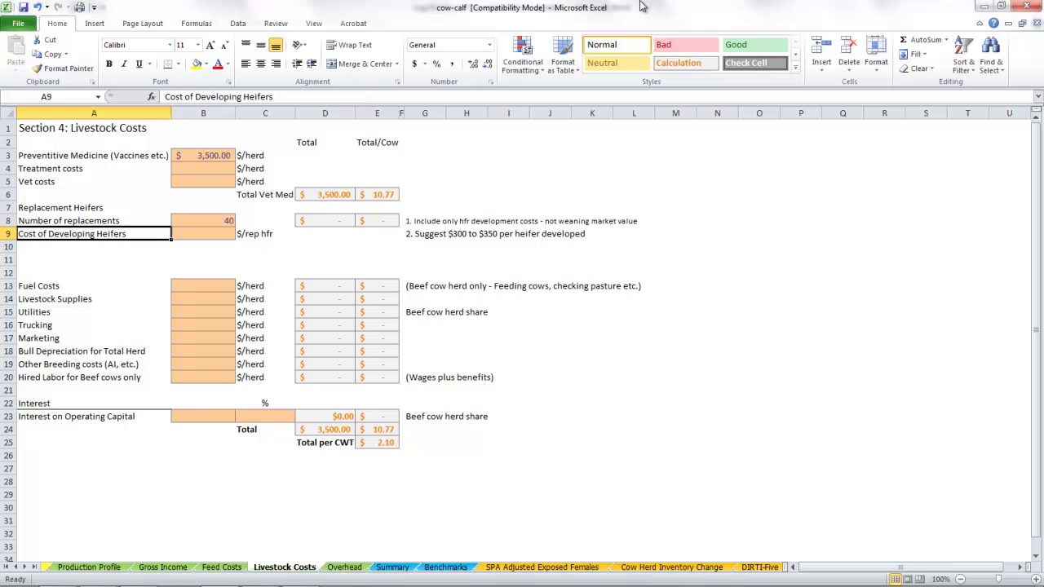
pyautogui.write('Cost o')
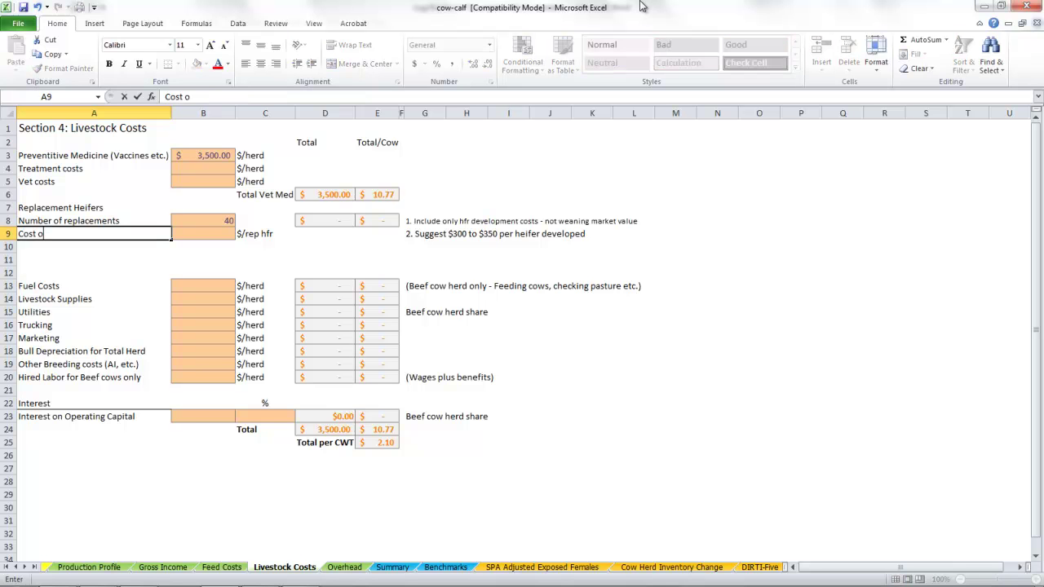
pyautogui.write('f bred heifer')
pyautogui.press('Tab')
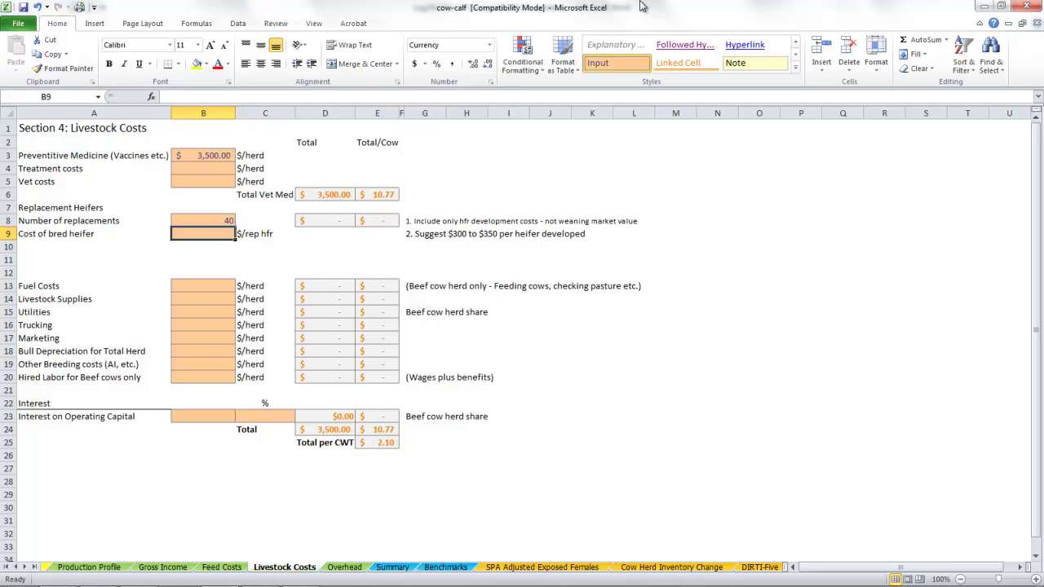
pyautogui.write('880')
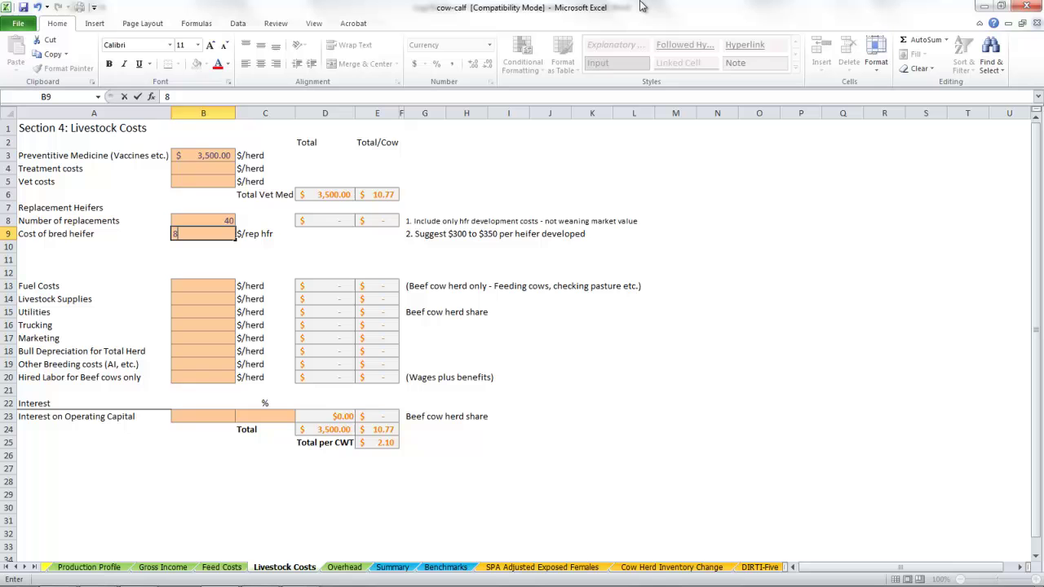
pyautogui.press('Return')
# - Review the replacement totals: $35,200 overall and $108.31 per cow
pyautogui.press('Up')
pyautogui.press('Right')
pyautogui.press('Right')
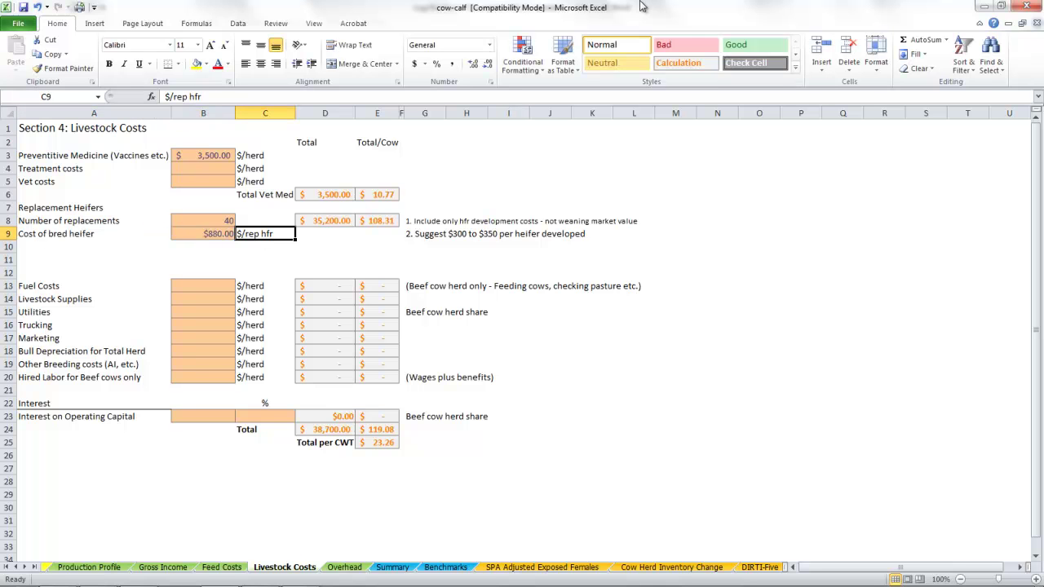
pyautogui.press('Up')
pyautogui.press('Right')
pyautogui.press('Right')
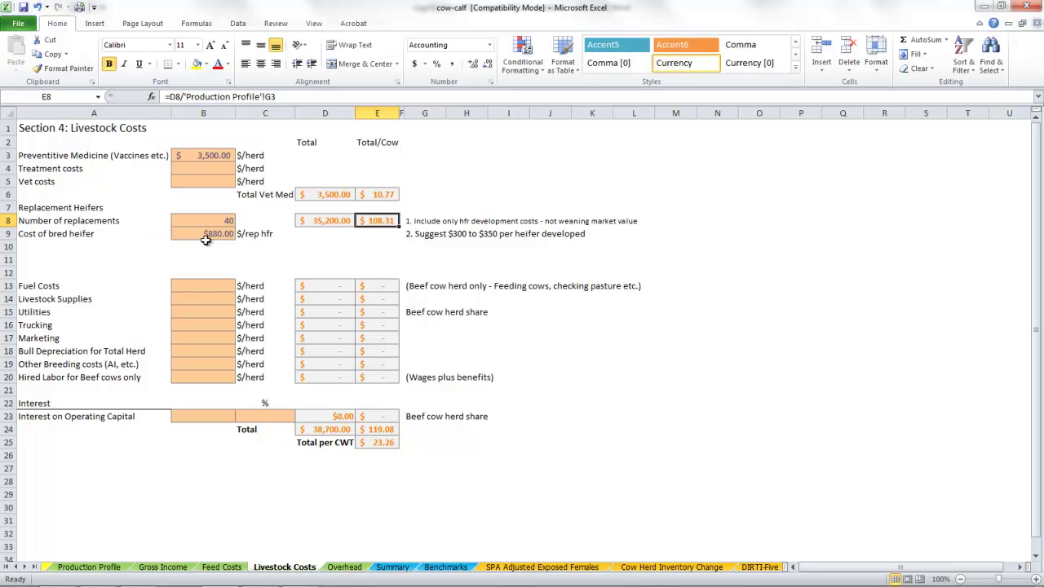
pyautogui.click(219, 234)
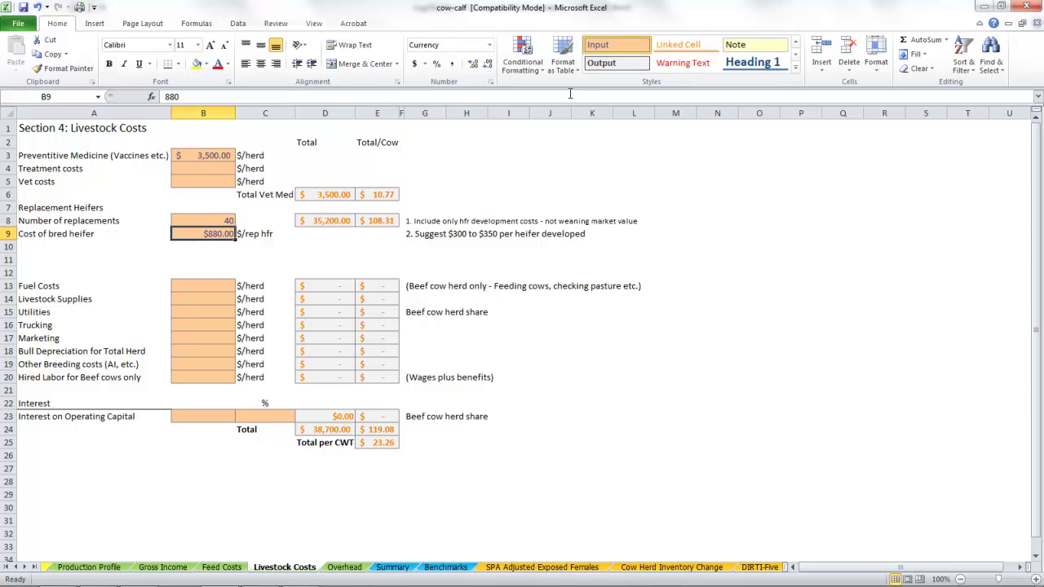
pyautogui.click(254, 230)
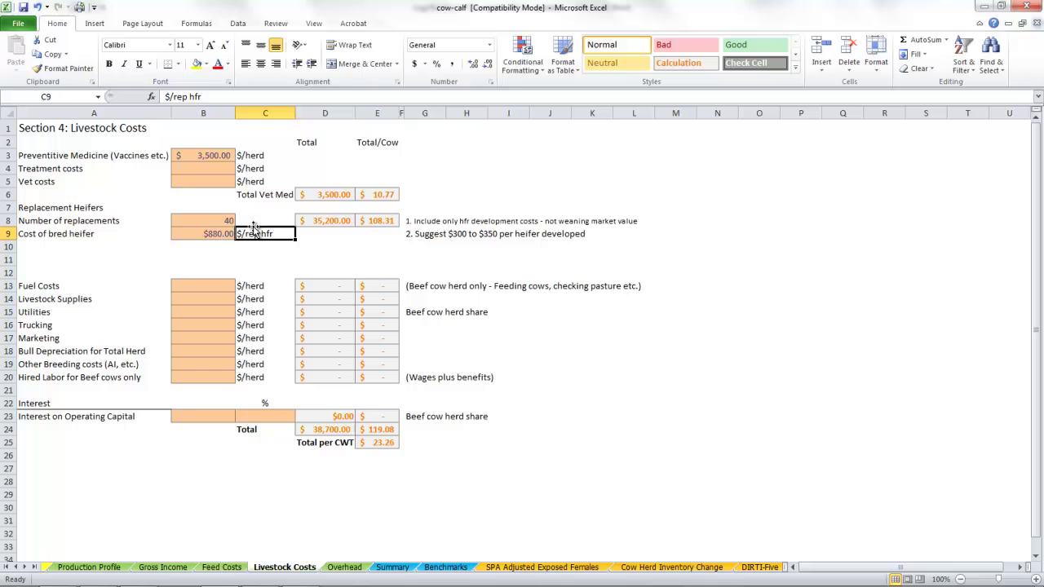
pyautogui.click(214, 232)
pyautogui.click(229, 226)
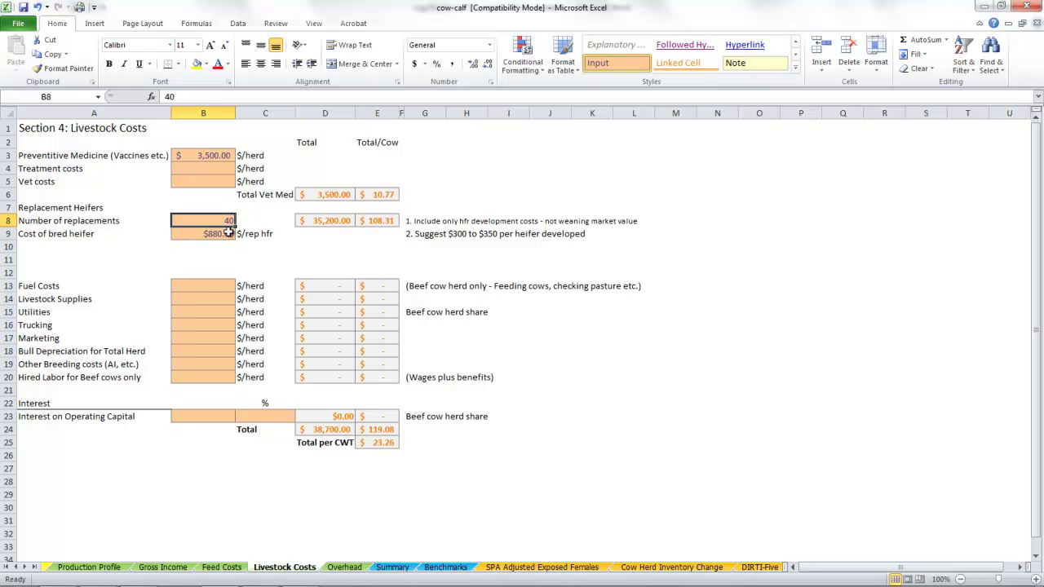
pyautogui.click(228, 233)
pyautogui.click(214, 287)
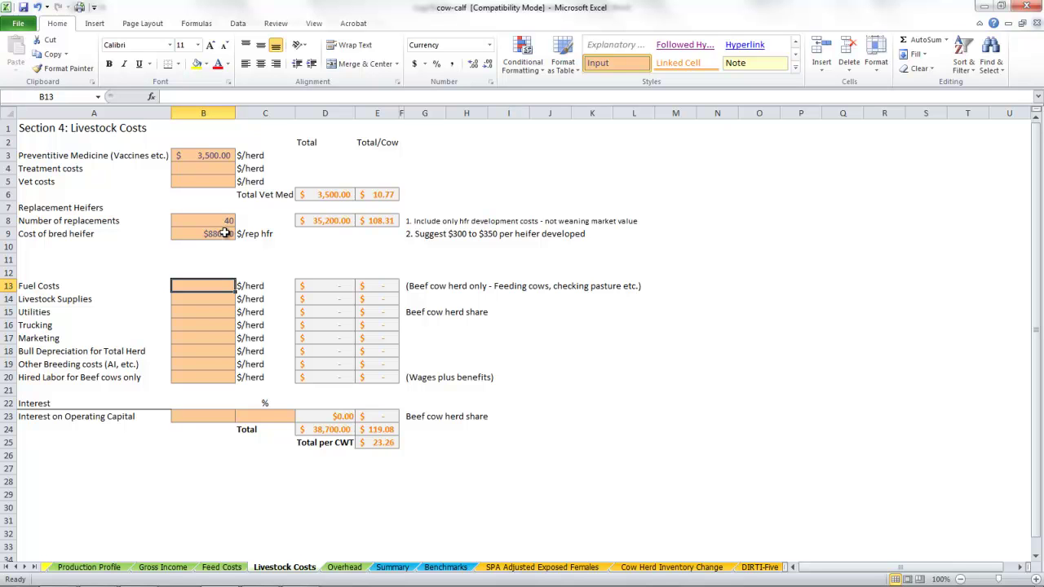
# - Enter Fuel $3,000 and Livestock Supplies $2,800
pyautogui.write('3000')
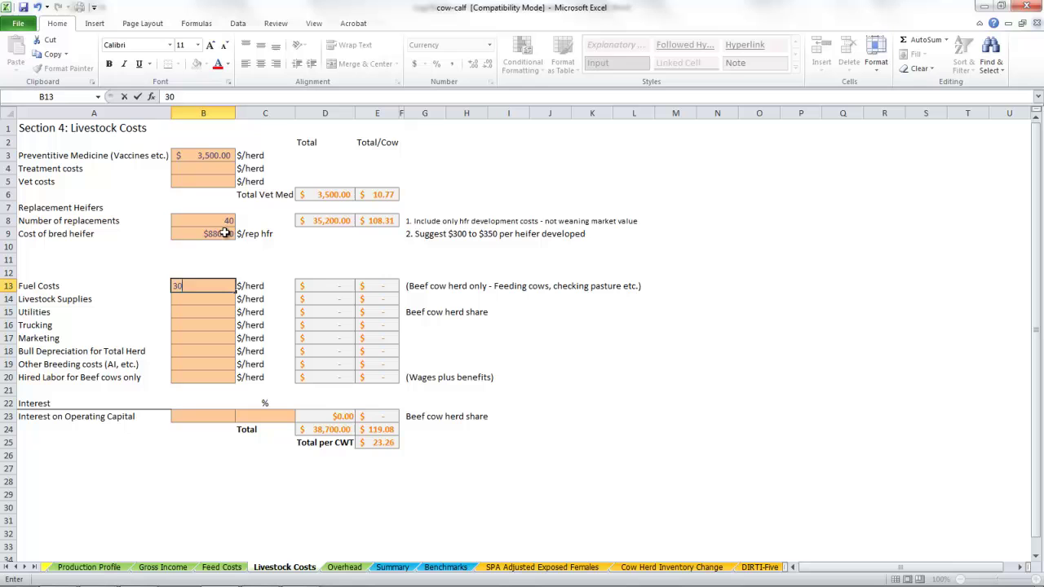
pyautogui.press('Return')
pyautogui.press('Up')
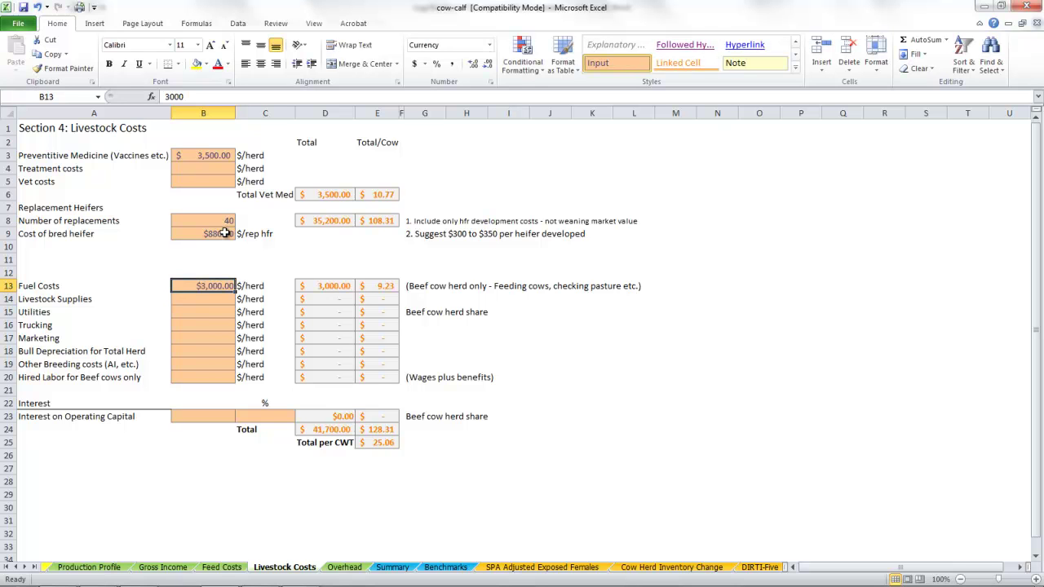
pyautogui.press('Down')
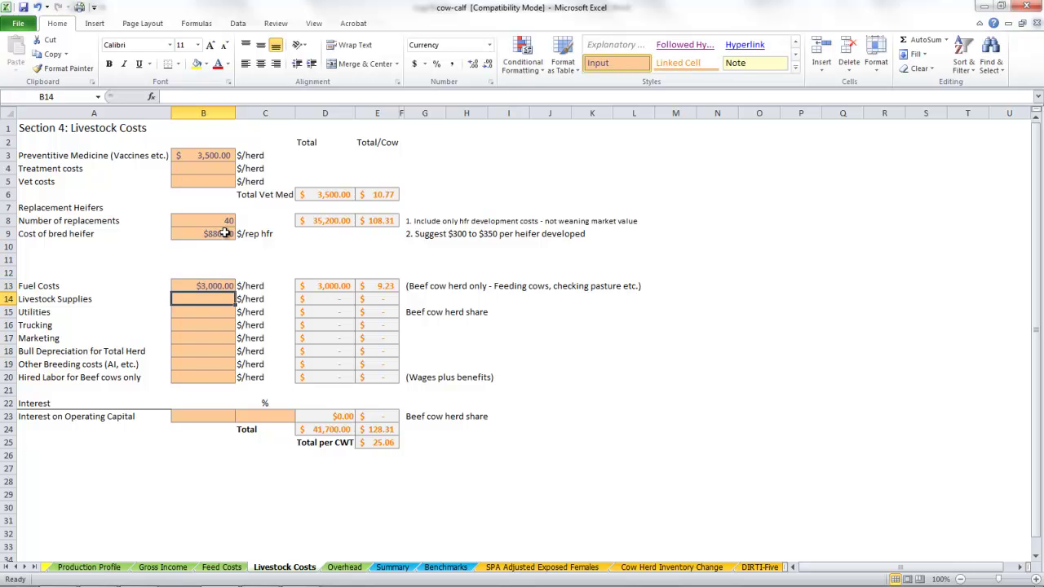
pyautogui.write('2800')
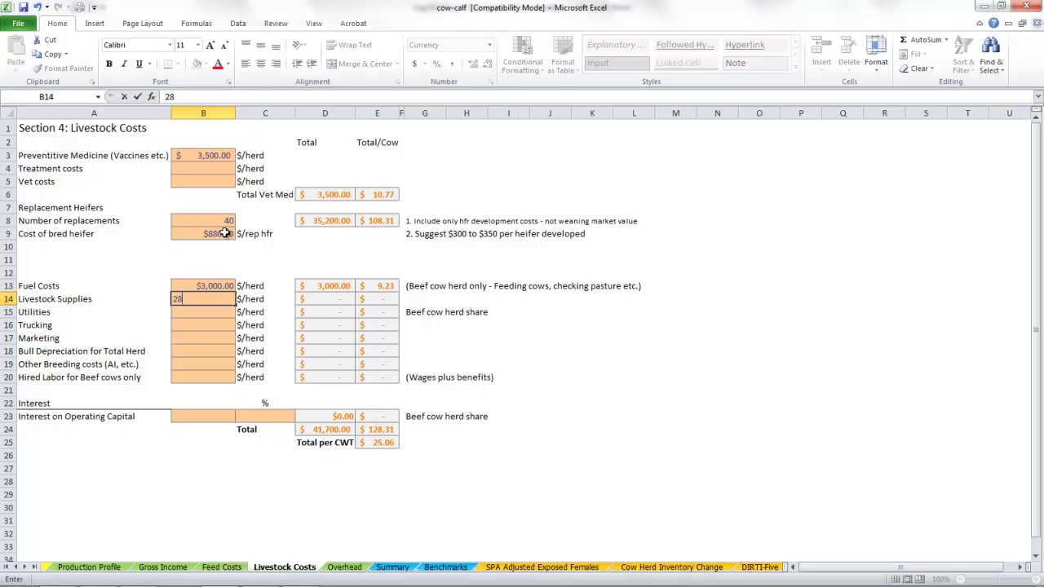
pyautogui.press('Return')
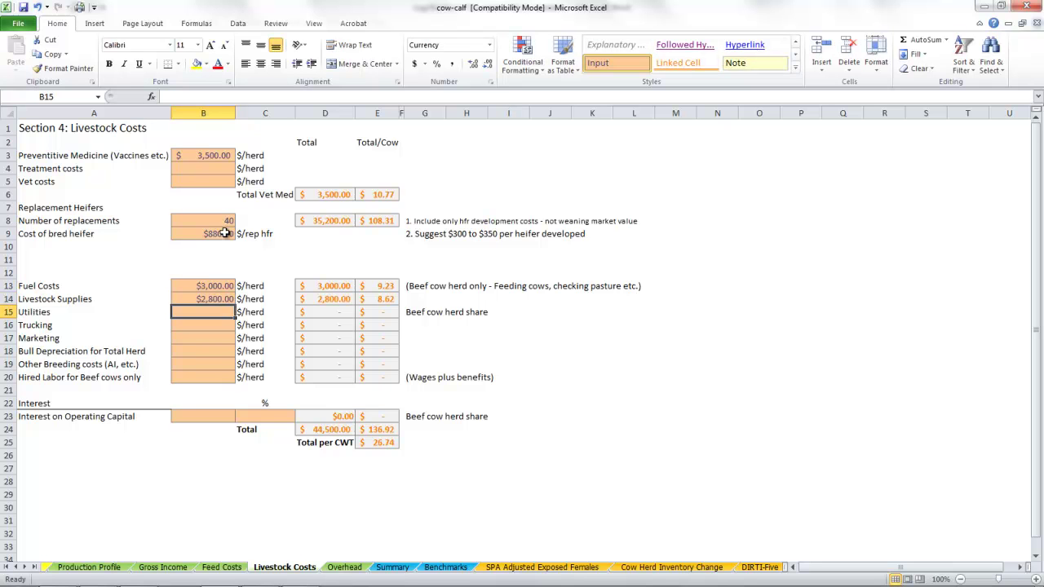
# - Enter Utilities $1,200, Trucking $0 and Marketing $1,000
pyautogui.write('1200')
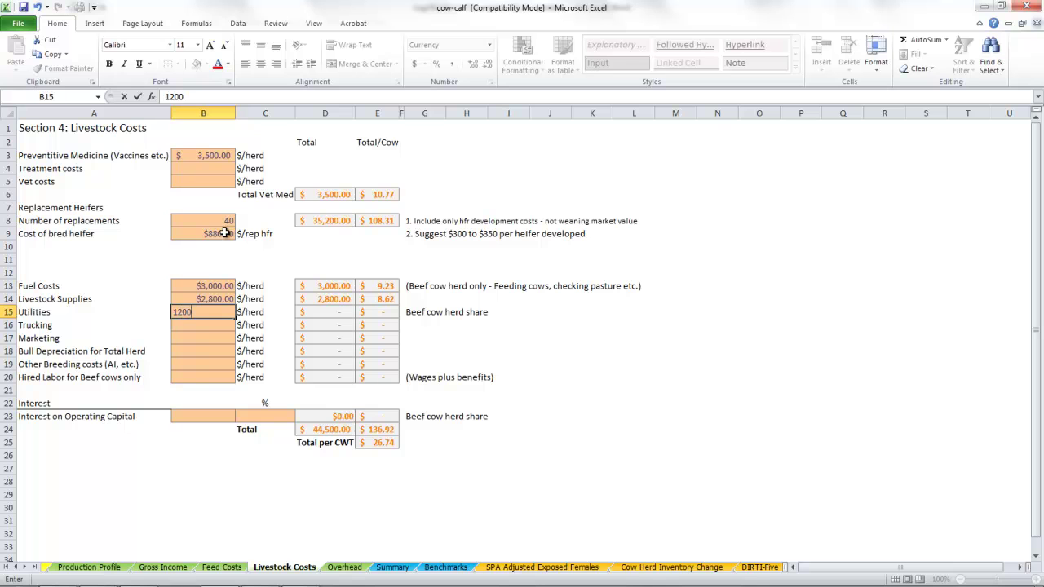
pyautogui.press('Return')
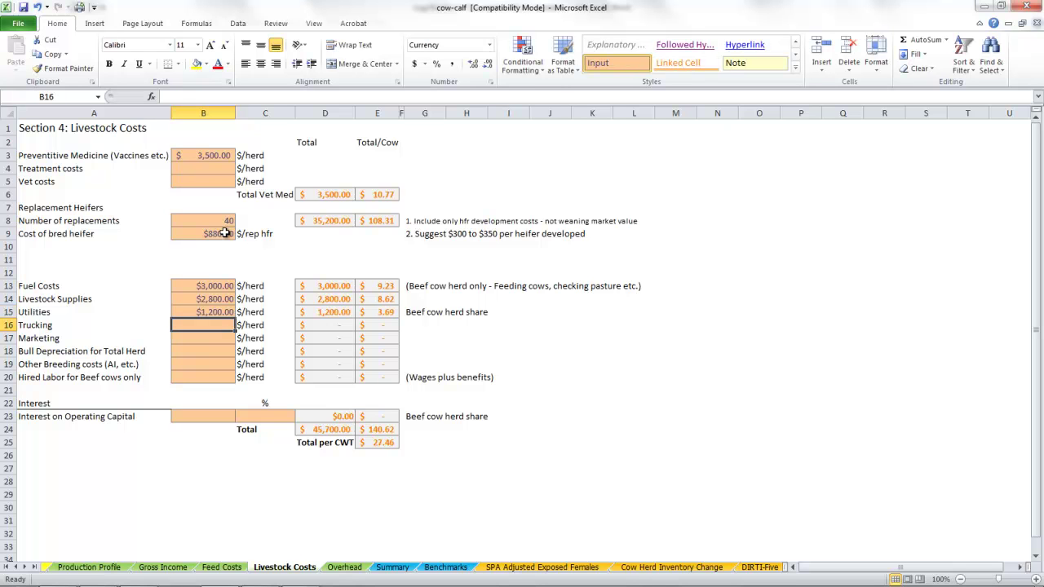
pyautogui.press('Up')
pyautogui.press('Down')
pyautogui.write('0')
pyautogui.press('Return')
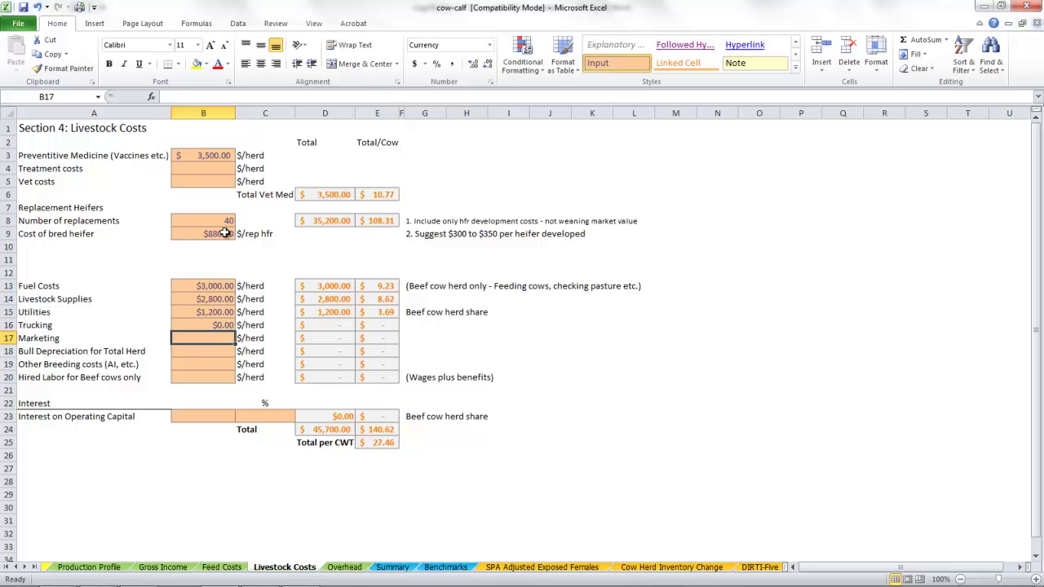
pyautogui.write('1,')
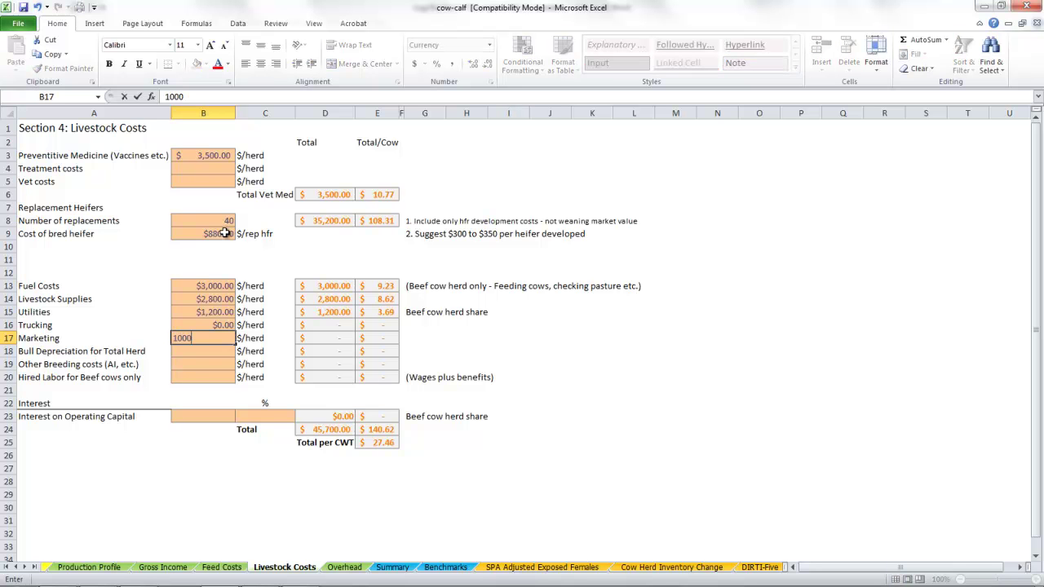
pyautogui.write('000')
pyautogui.press('Return')
pyautogui.press('Up')
pyautogui.press('Down')
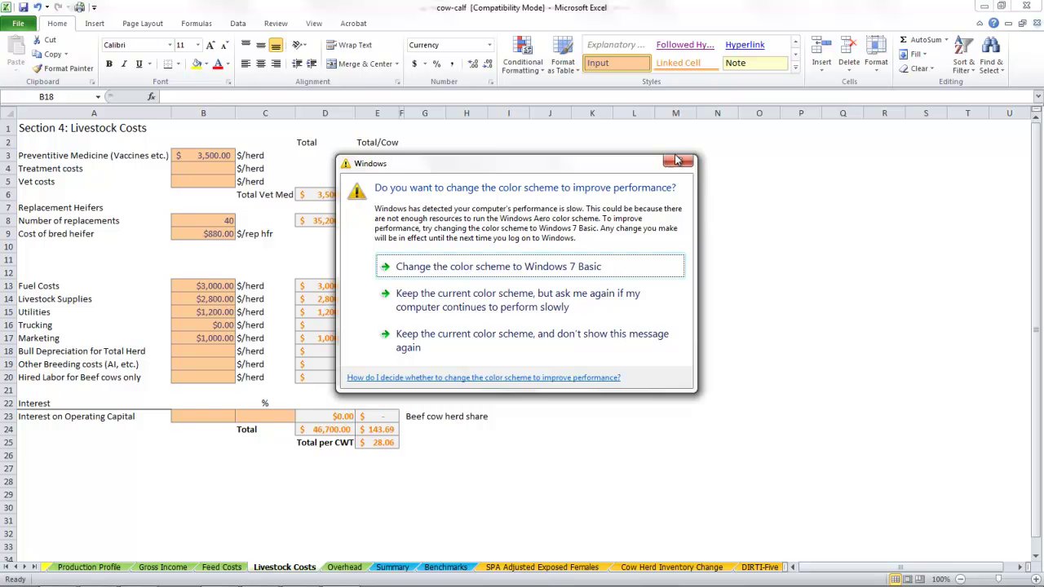
# - Dismiss the colour-scheme warning and enter $7,500 bull depreciation for the total herd
pyautogui.click(677, 160)
pyautogui.click(96, 351)
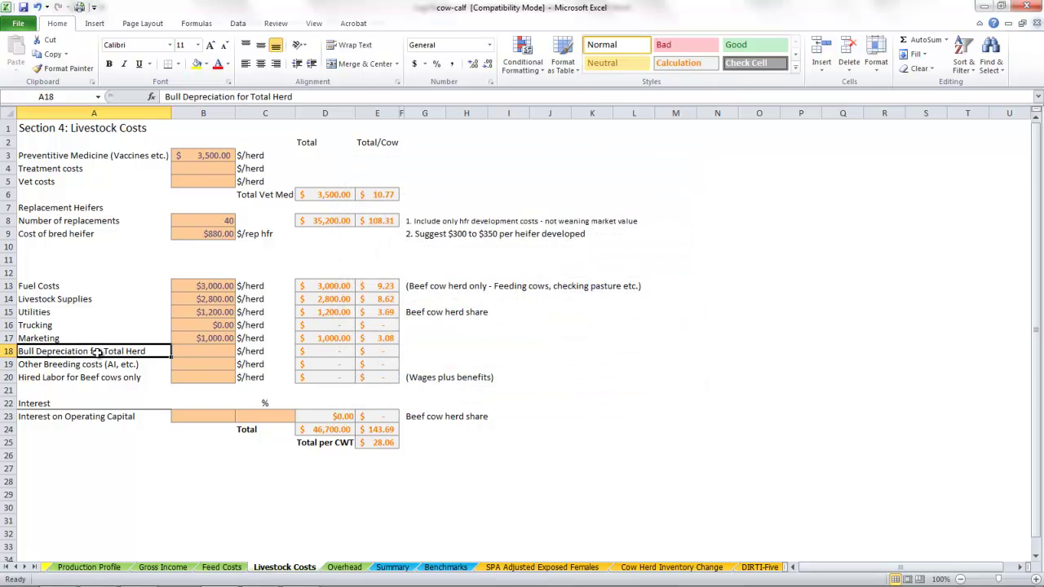
pyautogui.click(197, 350)
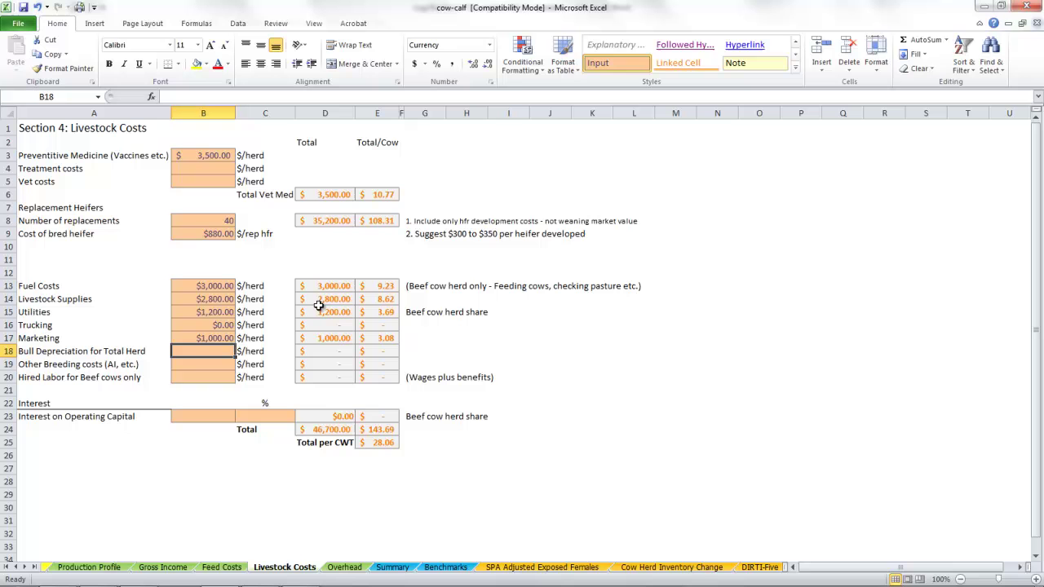
pyautogui.write('7,5')
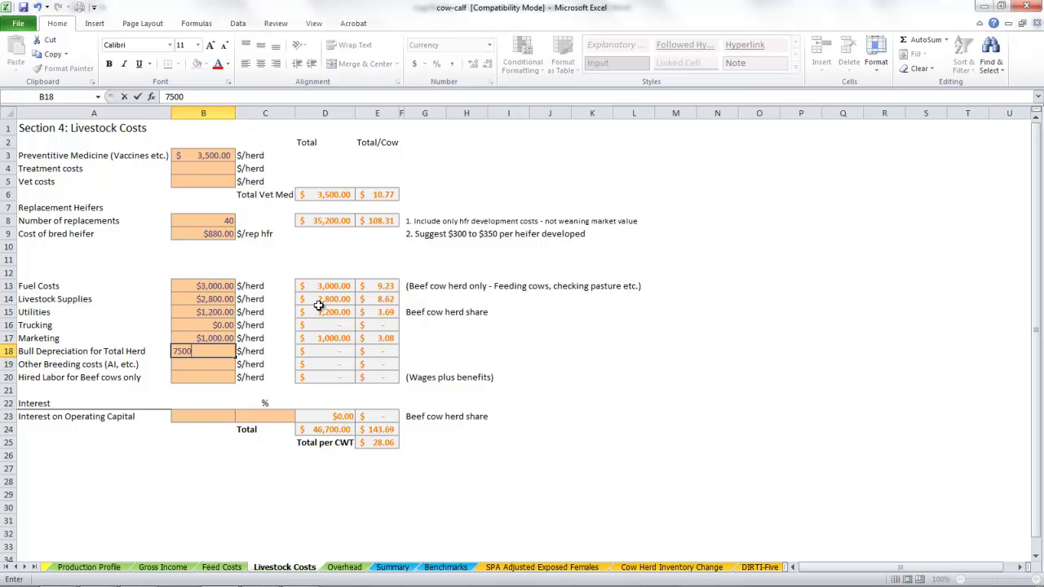
pyautogui.write('00')
pyautogui.press('Return')
pyautogui.press('Up')
pyautogui.press('Right')
pyautogui.press('Right')
pyautogui.press('Right')
pyautogui.press('Right')
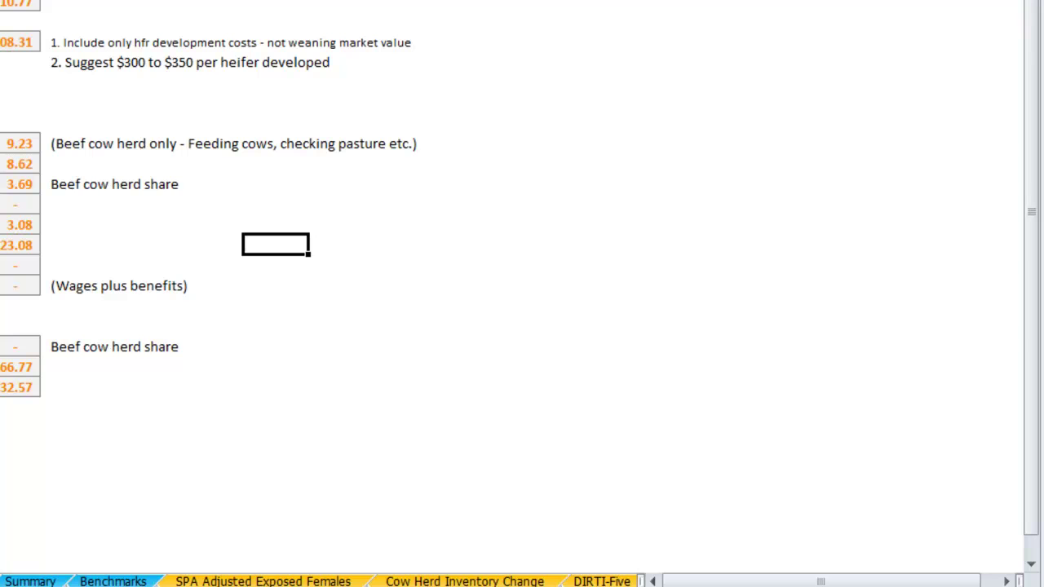
pyautogui.write('3500')
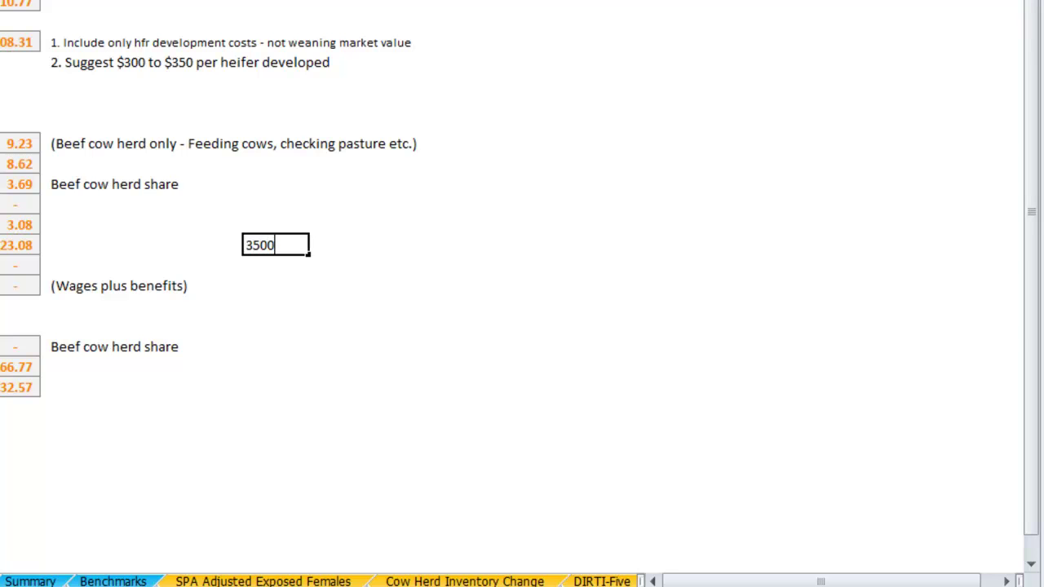
pyautogui.press('Tab')
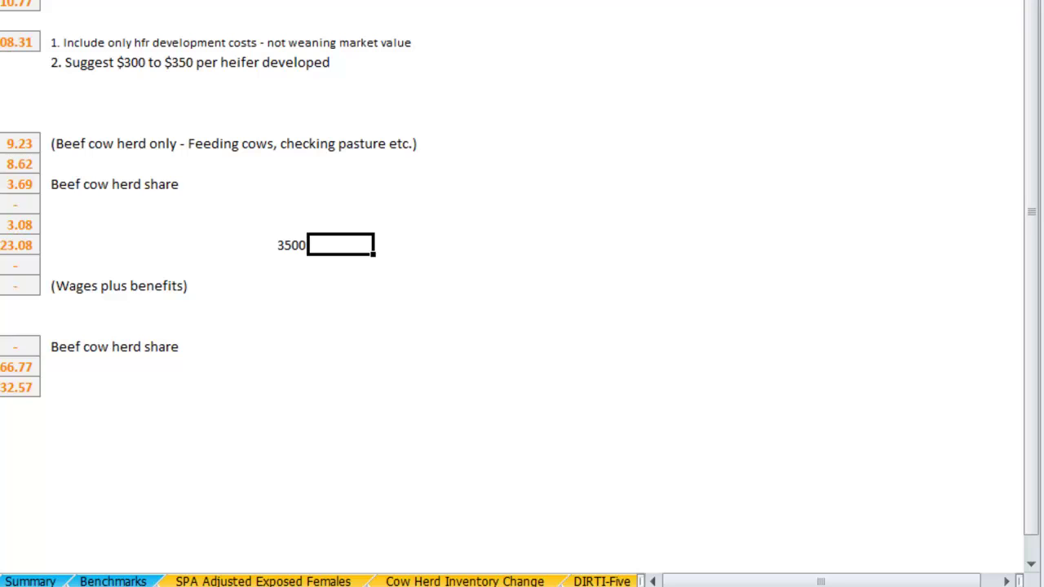
pyautogui.write('100')
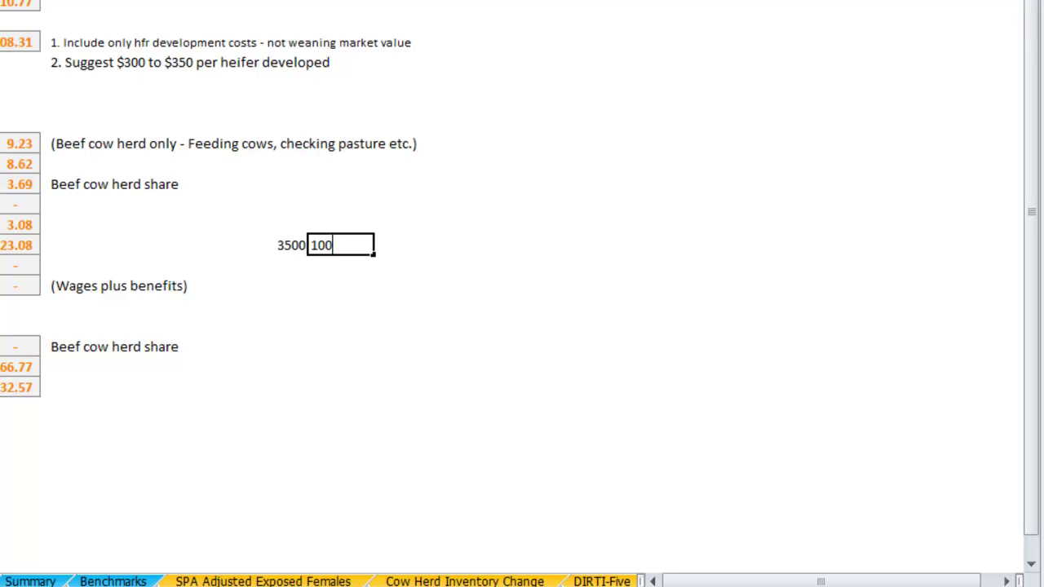
pyautogui.write('0')
pyautogui.press('Tab')
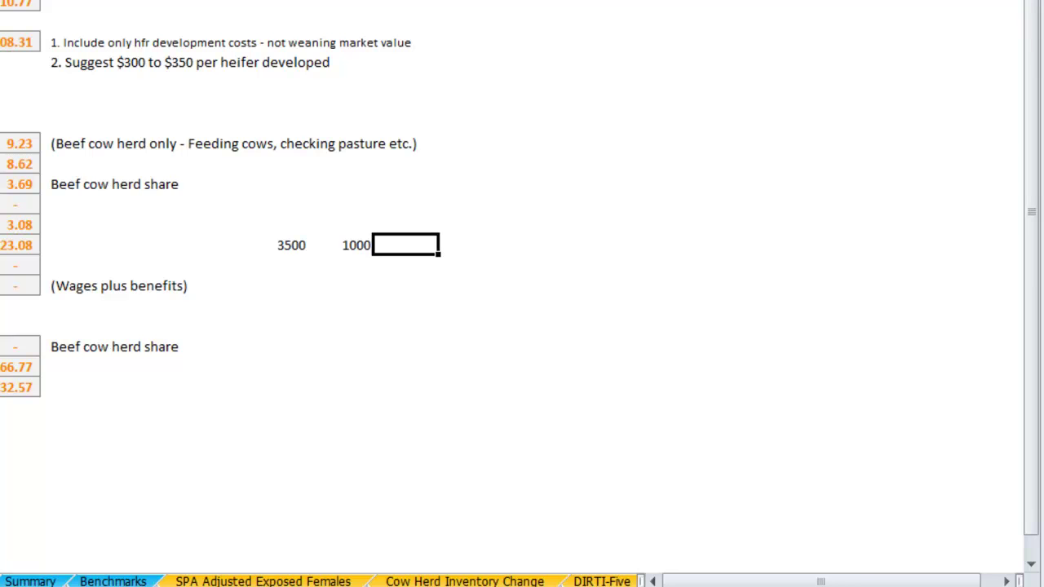
pyautogui.write('=')
pyautogui.click(292, 245)
pyautogui.write('-')
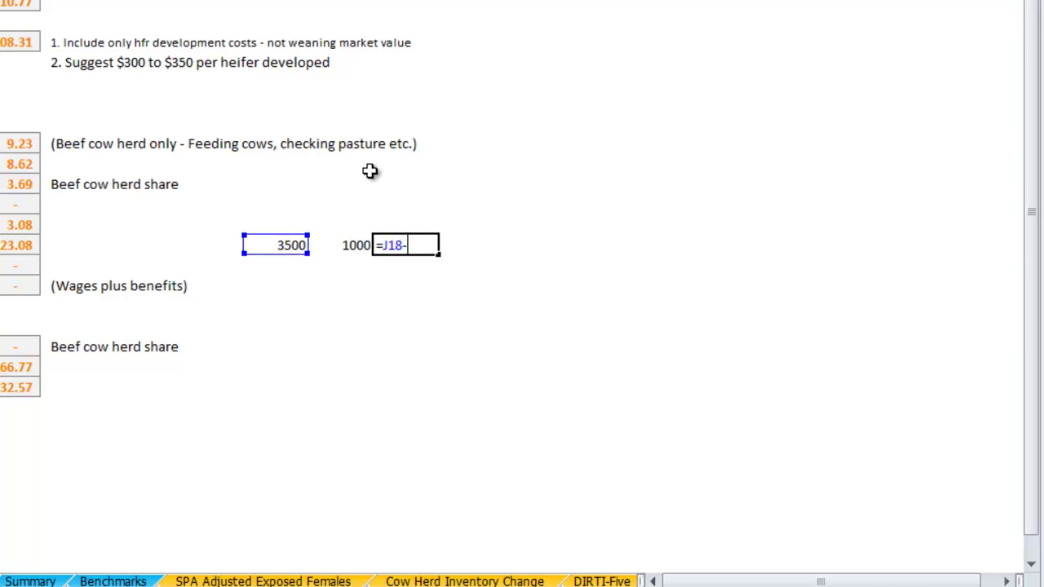
pyautogui.click(349, 246)
pyautogui.press('Return')
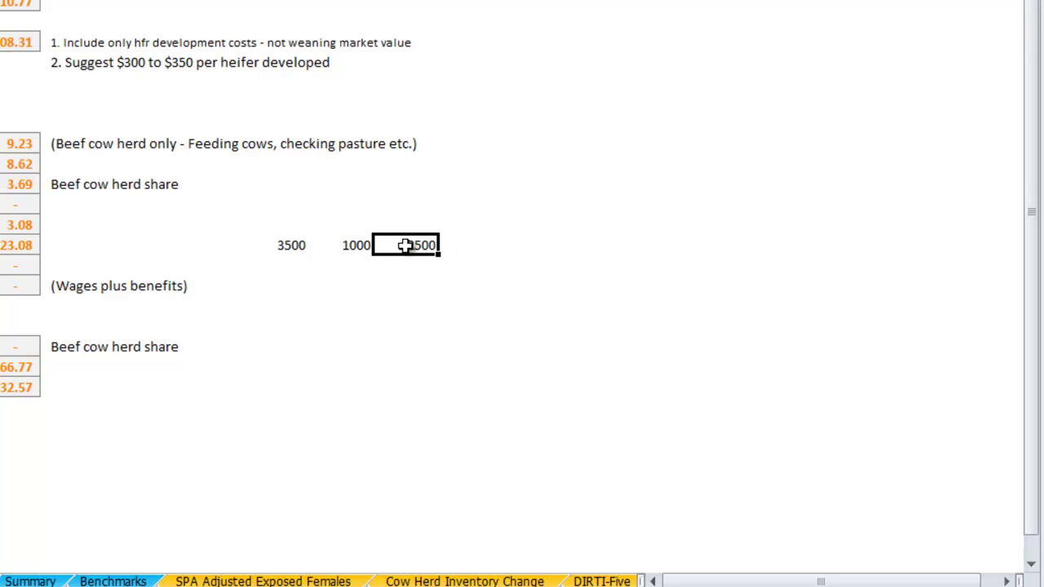
pyautogui.click(486, 243)
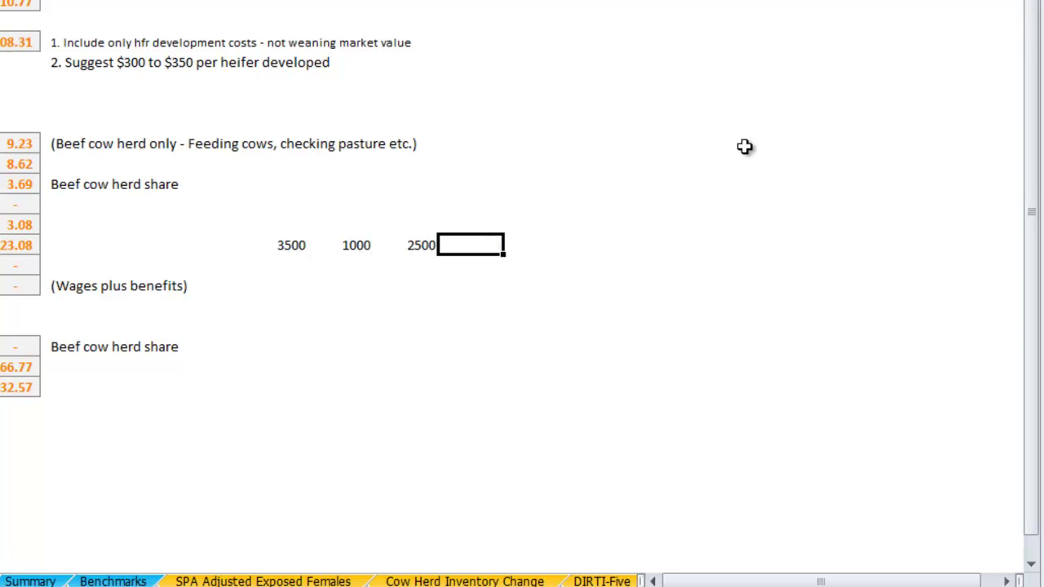
pyautogui.write('3')
pyautogui.press('Tab')
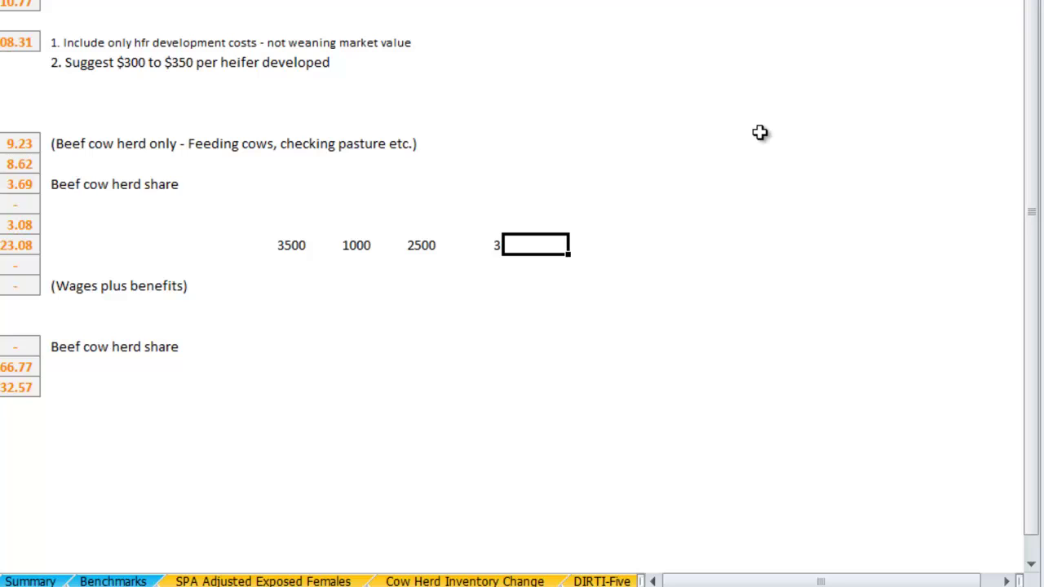
pyautogui.write('=')
pyautogui.click(427, 246)
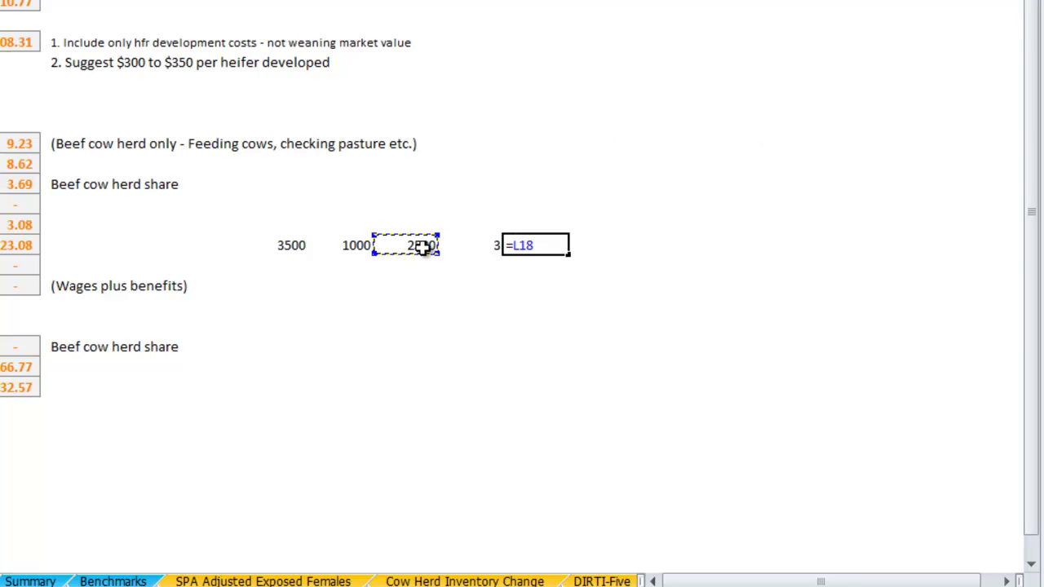
pyautogui.write('*')
pyautogui.click(479, 244)
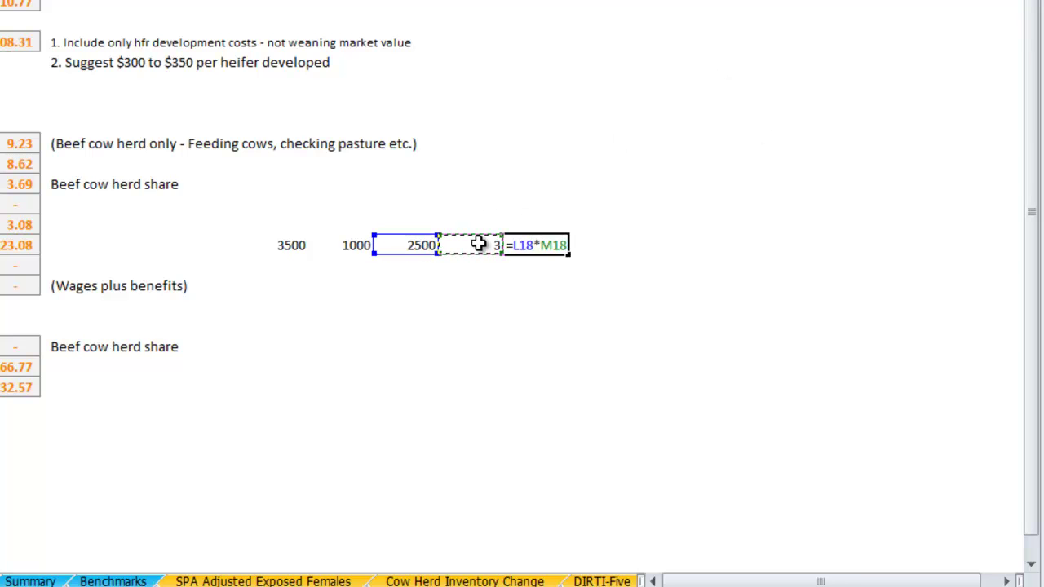
pyautogui.press('Return')
pyautogui.press('Up')
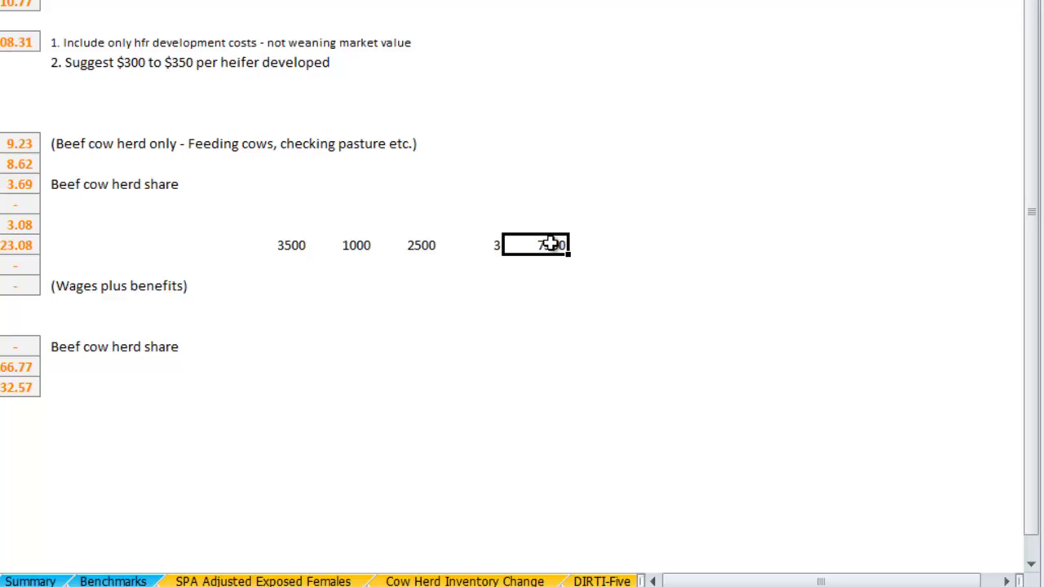
pyautogui.click(483, 244)
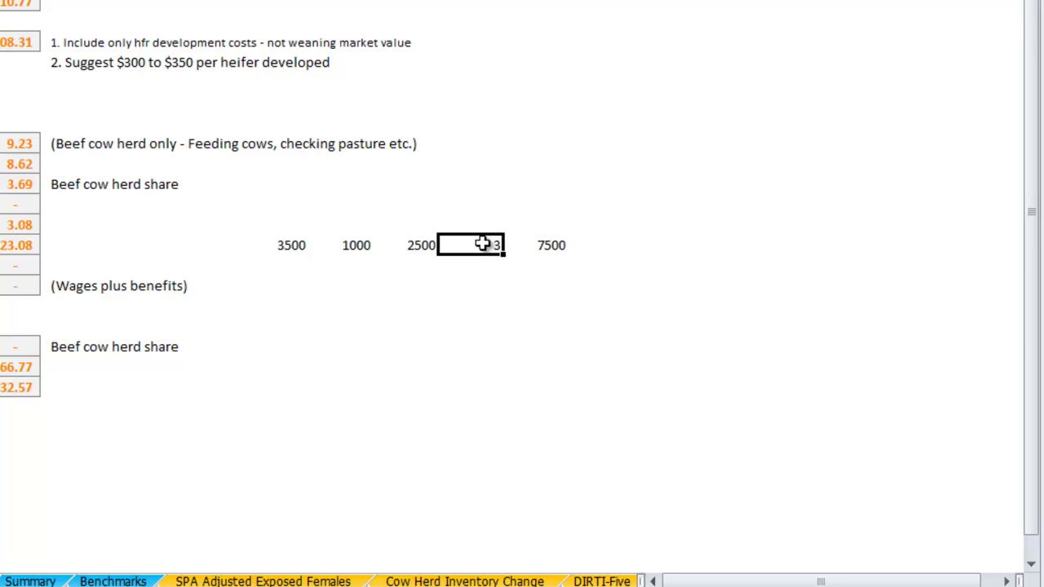
pyautogui.click(553, 244)
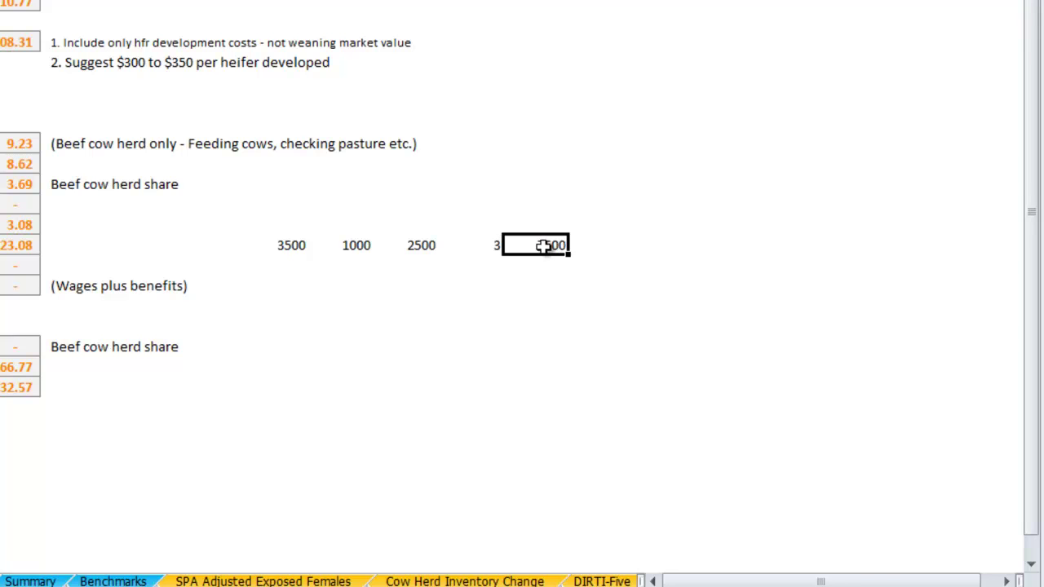
pyautogui.click(299, 248)
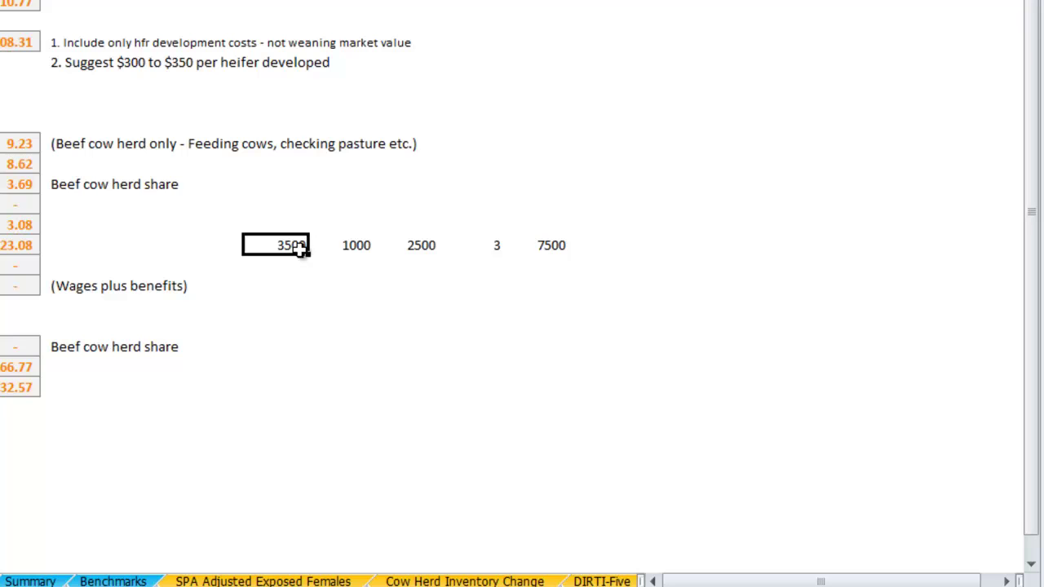
pyautogui.click(563, 245)
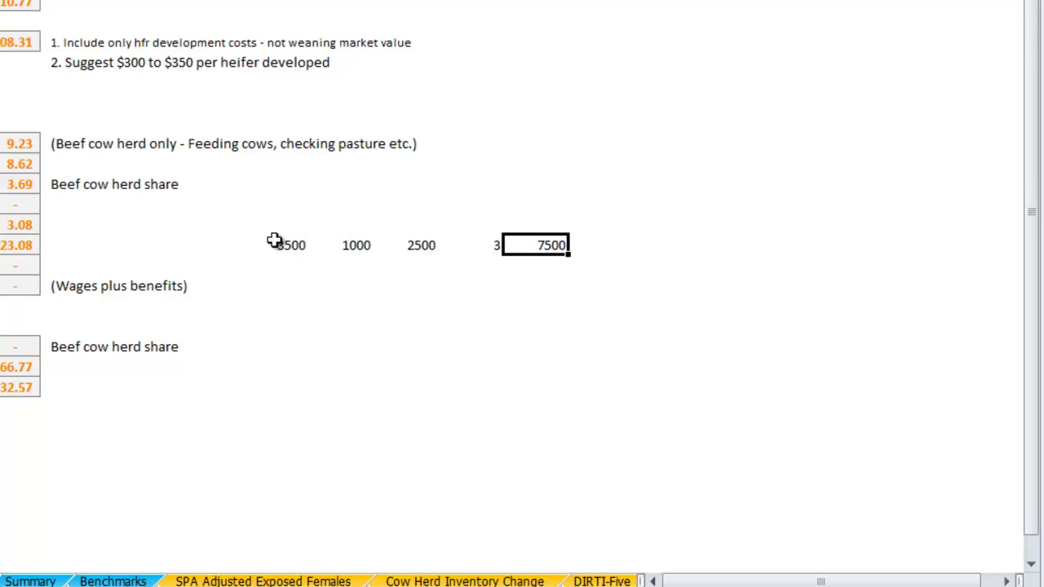
pyautogui.moveTo(275, 240); pyautogui.dragTo(538, 241)
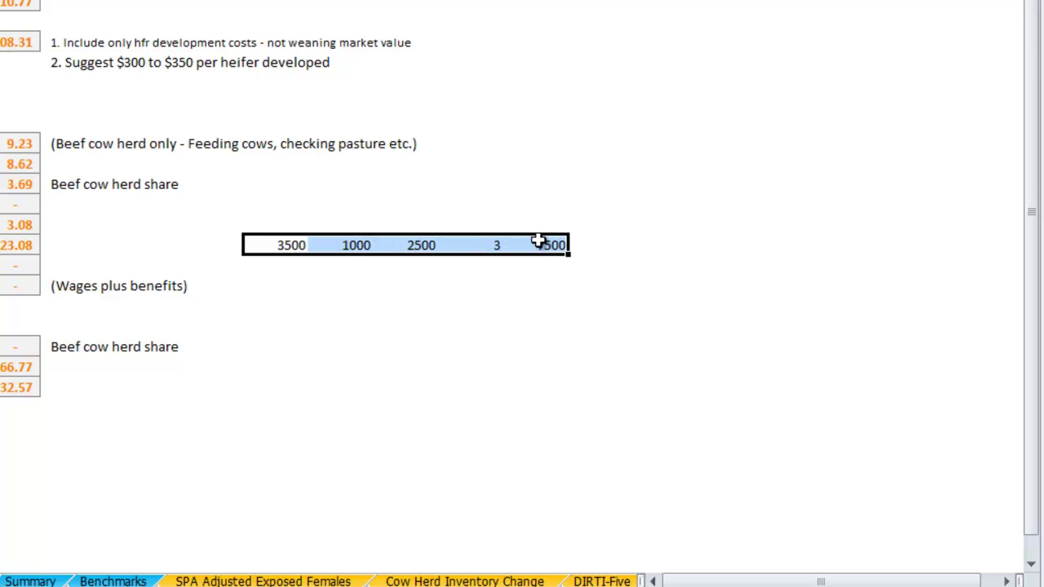
pyautogui.press('Delete')
pyautogui.press('Left')
pyautogui.press('Left')
pyautogui.press('Left')
pyautogui.press('Left')
pyautogui.press('Left')
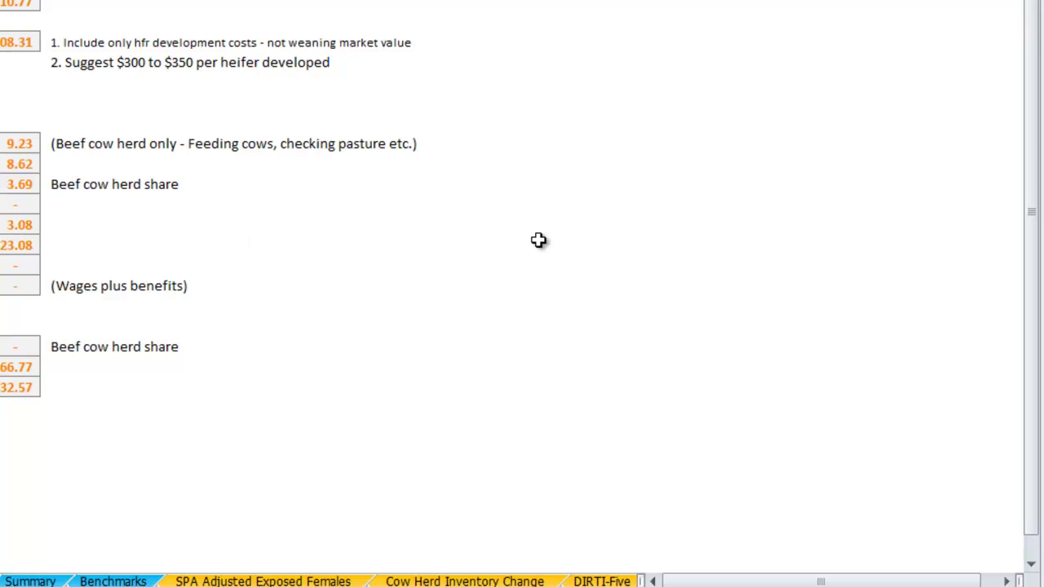
pyautogui.press('Right')
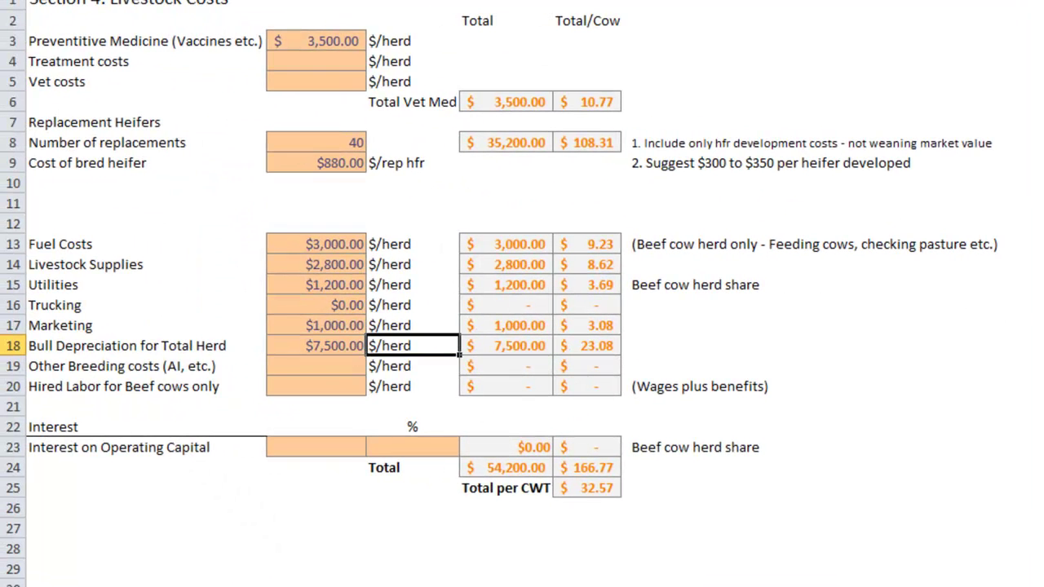
pyautogui.press('Left')
pyautogui.press('Down')
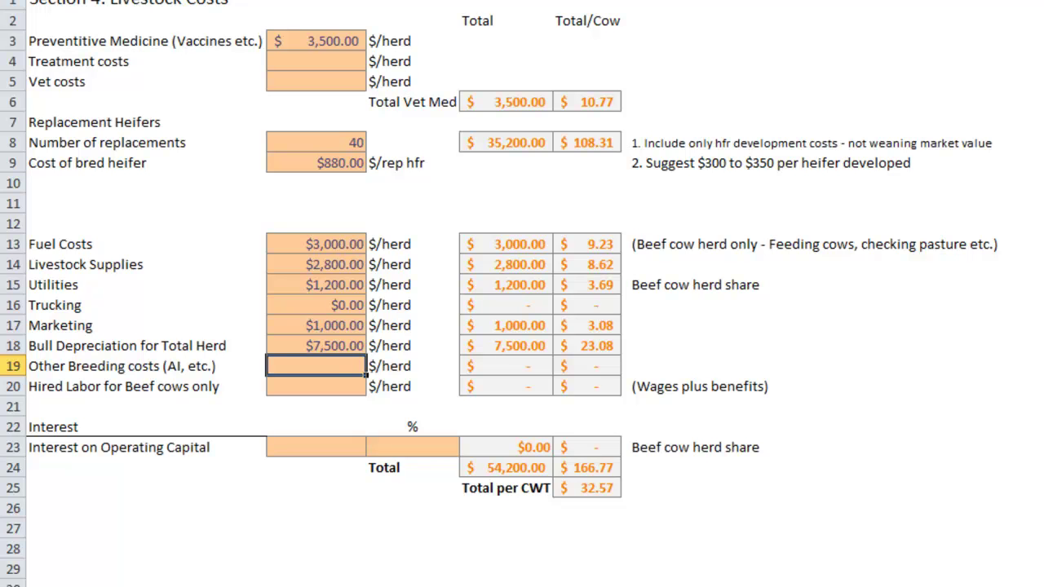
# - Enter $1,000 other breeding costs and $8,000 hired labor, leaving operating-capital interest blank
pyautogui.write('1')
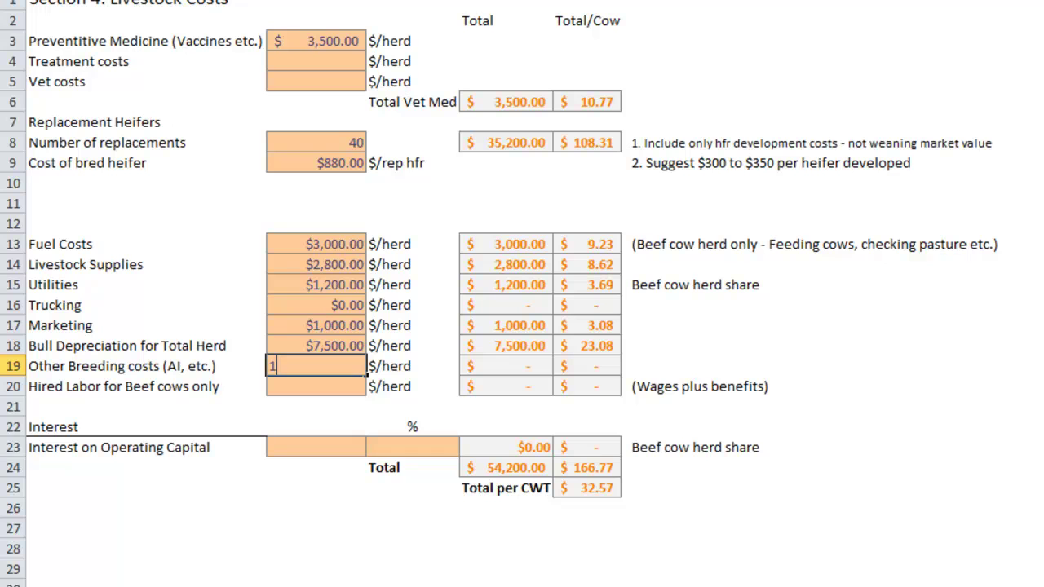
pyautogui.write(',000')
pyautogui.press('Return')
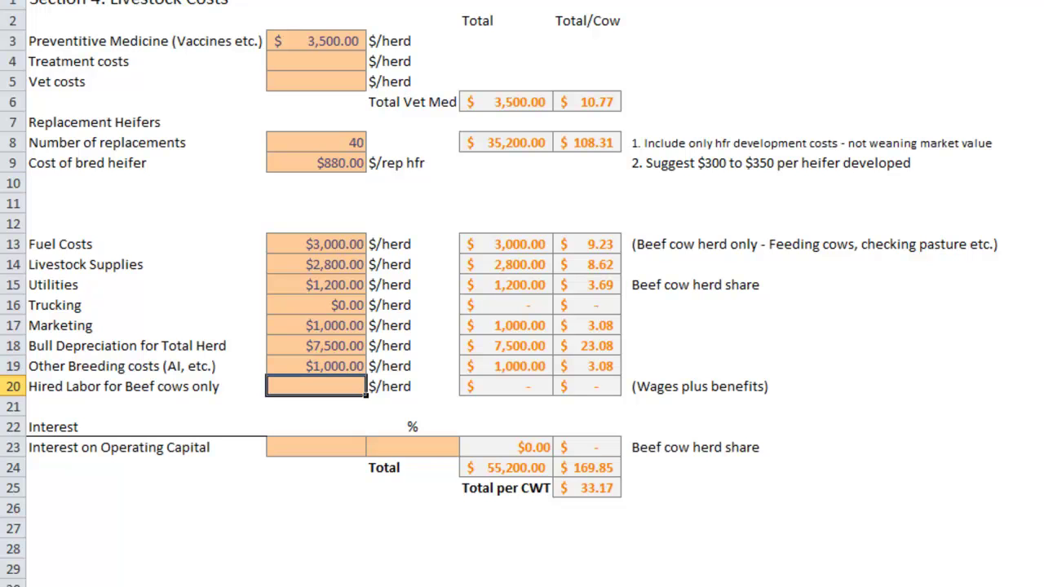
pyautogui.write('8000')
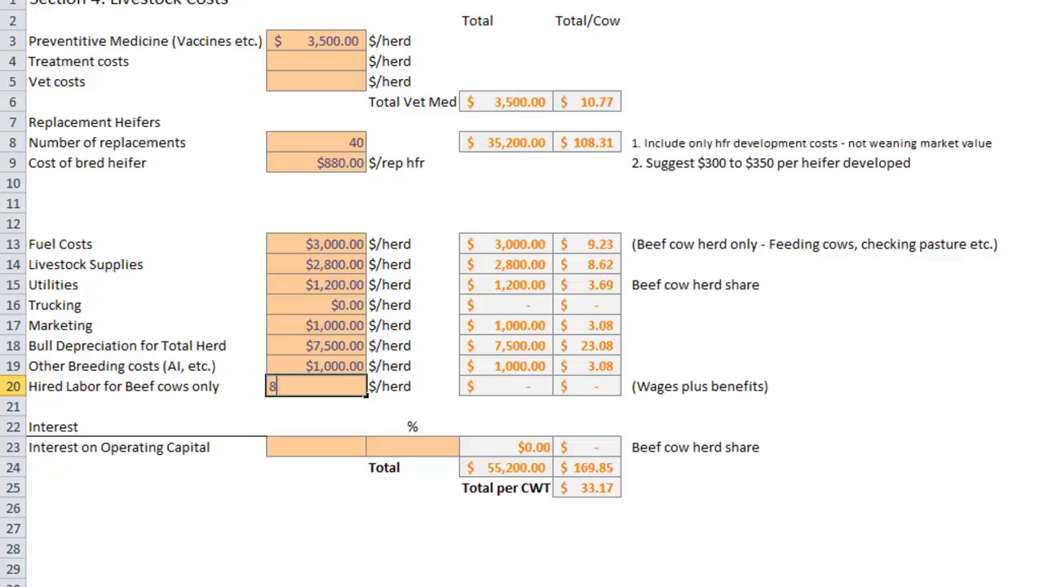
pyautogui.press('Return')
pyautogui.press('Up')
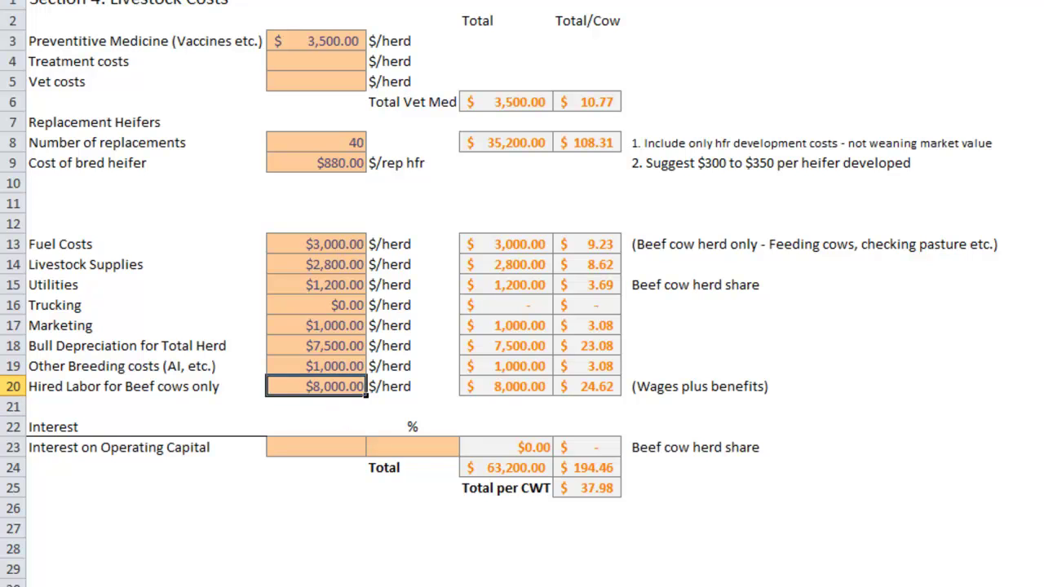
pyautogui.press('Right')
pyautogui.press('Right')
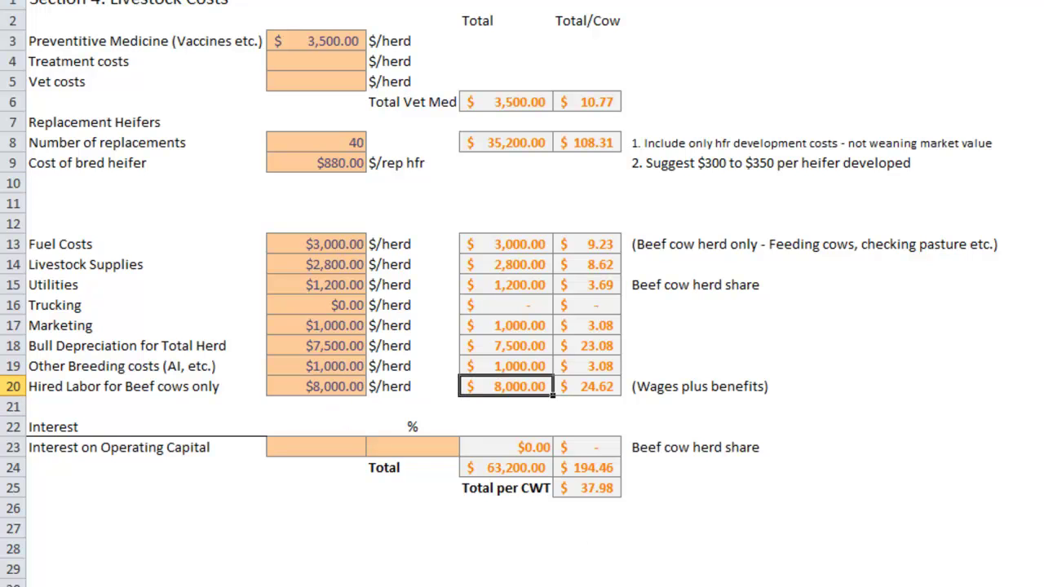
pyautogui.click(331, 444)
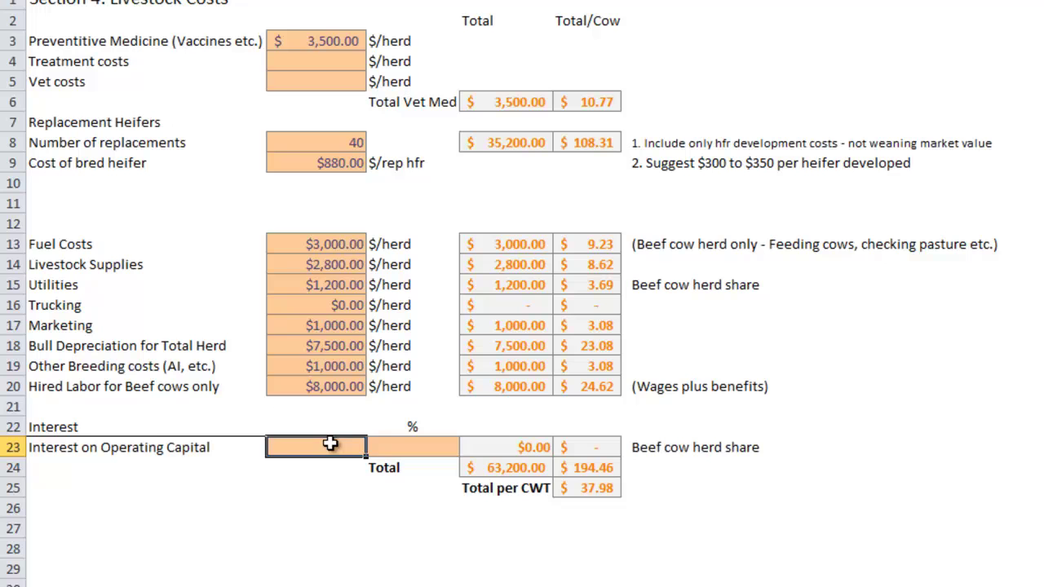
pyautogui.click(413, 447)
pyautogui.click(317, 455)
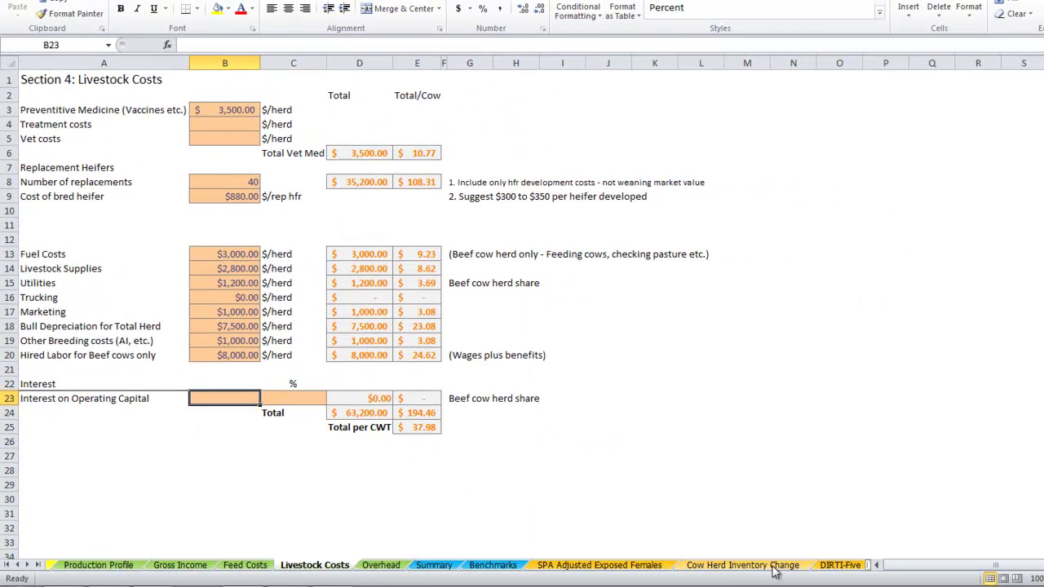
# - On Cow Herd Inventory Change, compare the E11 and F11 value totals, then go to Livestock Costs
pyautogui.click(773, 567)
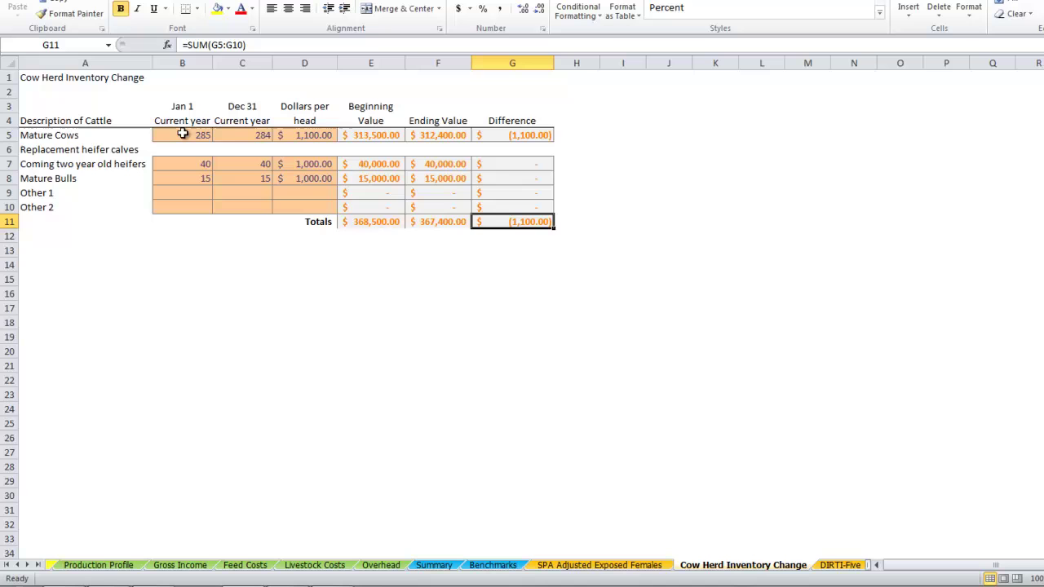
pyautogui.click(383, 222)
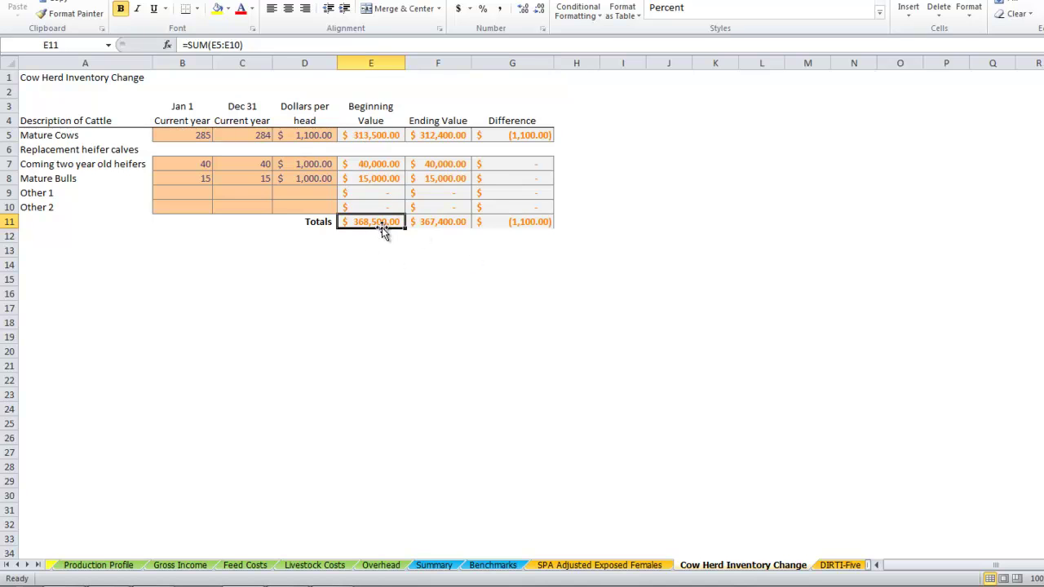
pyautogui.click(433, 225)
pyautogui.click(363, 225)
pyautogui.click(444, 222)
pyautogui.click(384, 221)
pyautogui.click(456, 224)
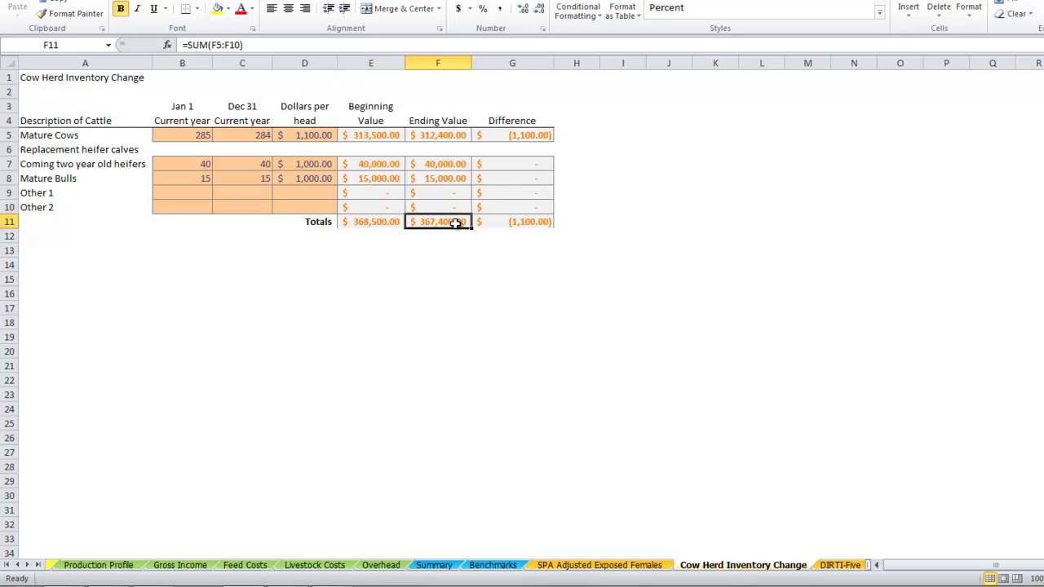
pyautogui.click(354, 226)
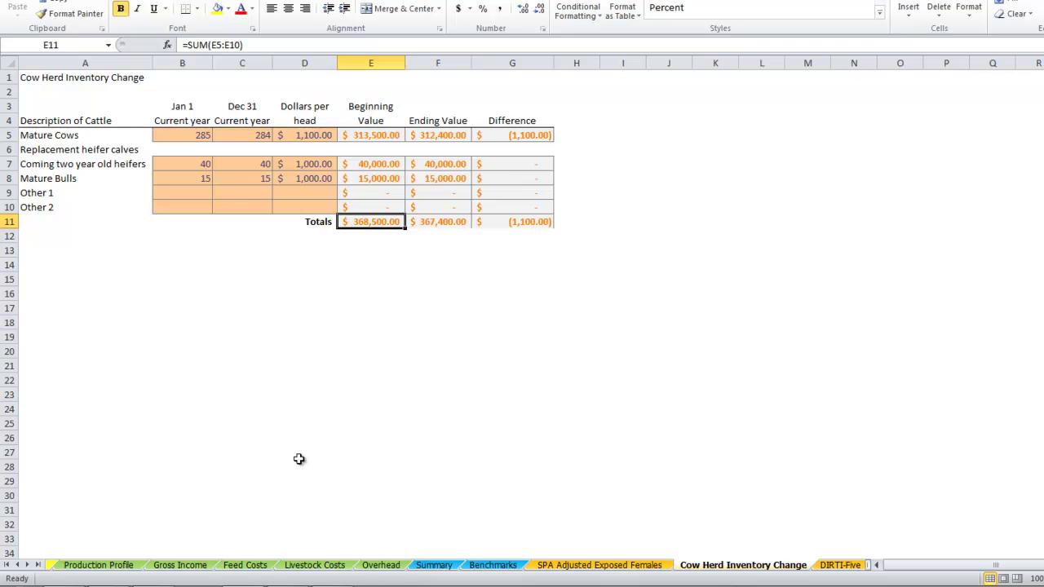
pyautogui.click(318, 565)
# - Enter $370,000 operating capital in B23 and a 5% interest rate in C23
pyautogui.write('3')
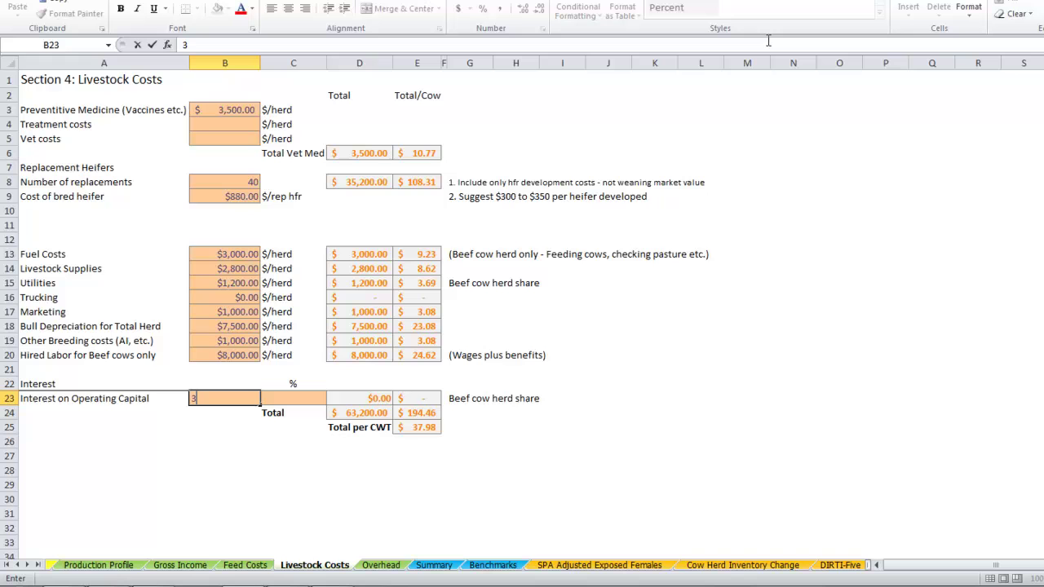
pyautogui.write('70,000')
pyautogui.press('Return')
pyautogui.press('Up')
pyautogui.press('Right')
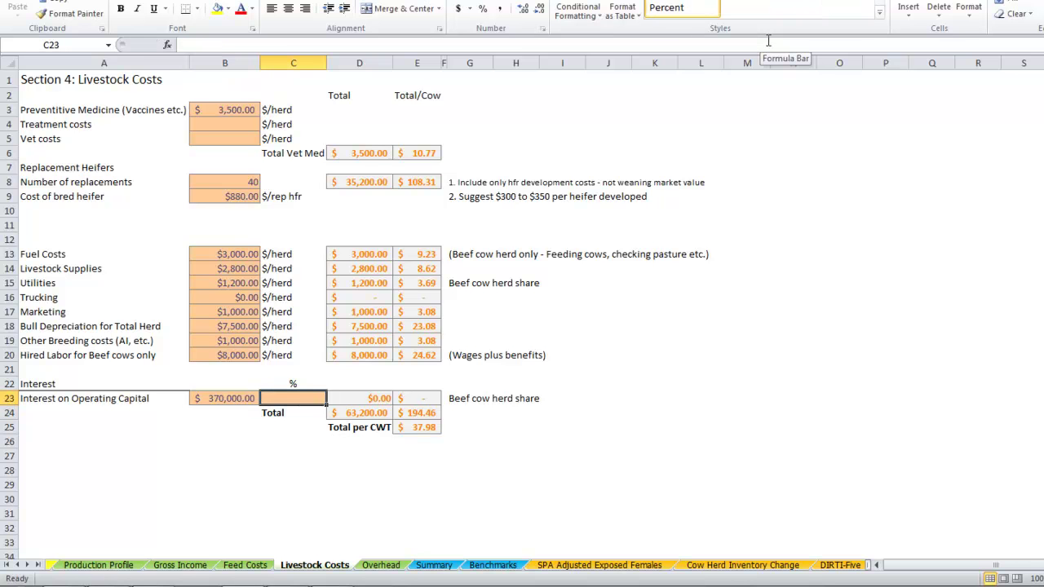
pyautogui.write('5')
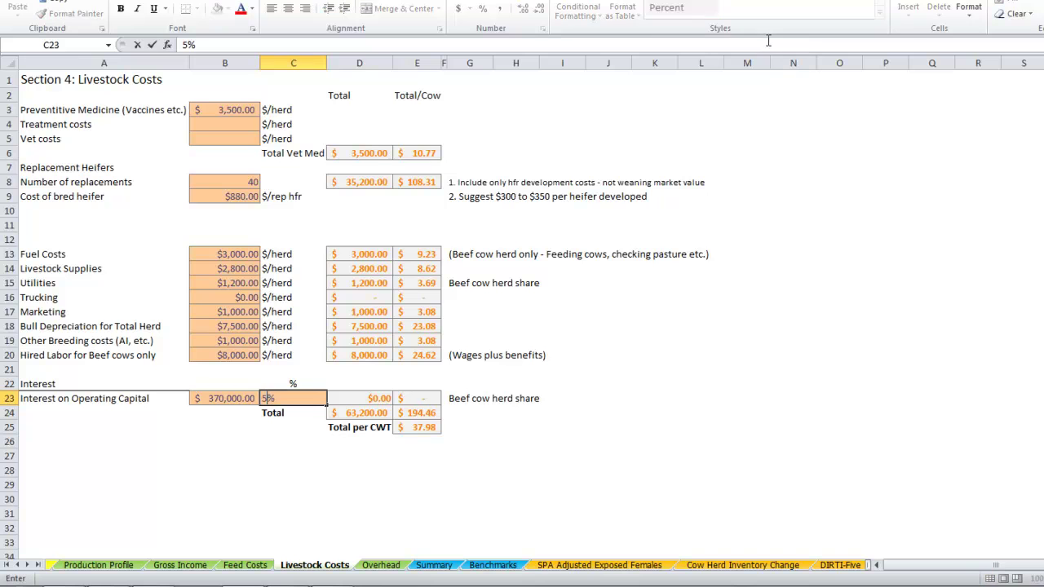
pyautogui.press('Return')
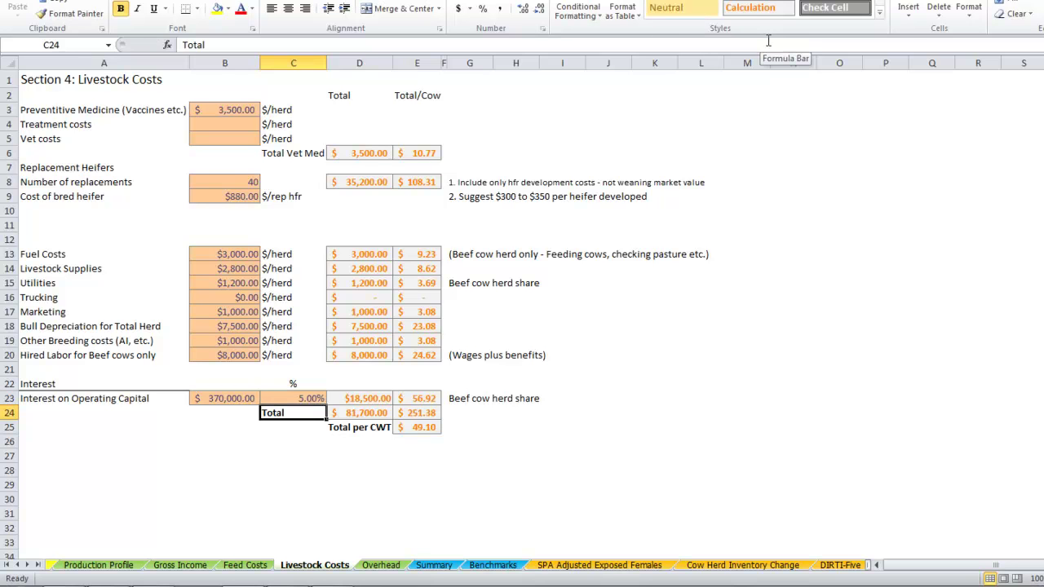
# - Check the D23 interest ($18,500) and E23 per-cow ($56.92) formulas against B23 and C23
pyautogui.click(369, 398)
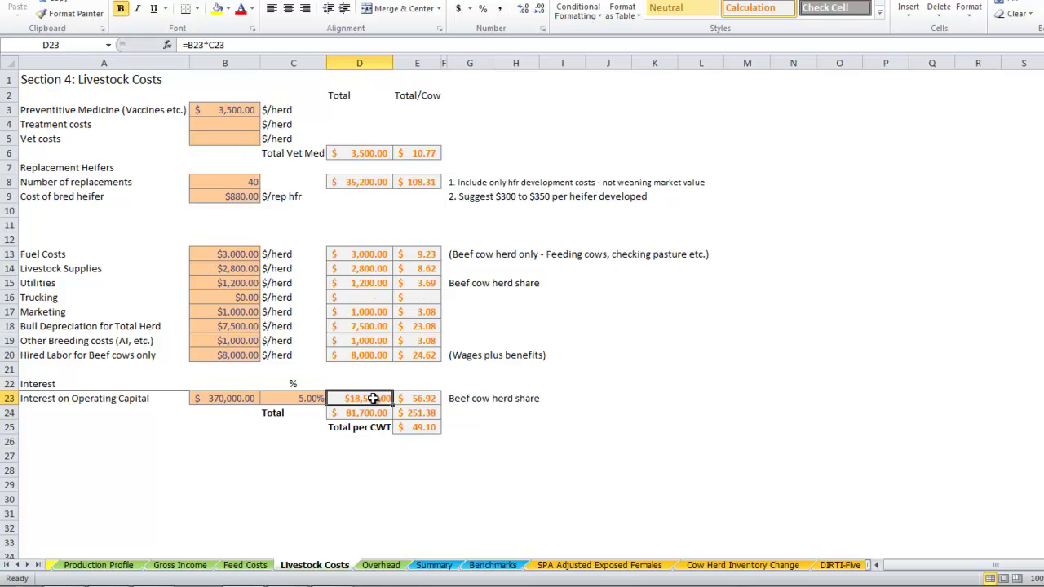
pyautogui.click(230, 400)
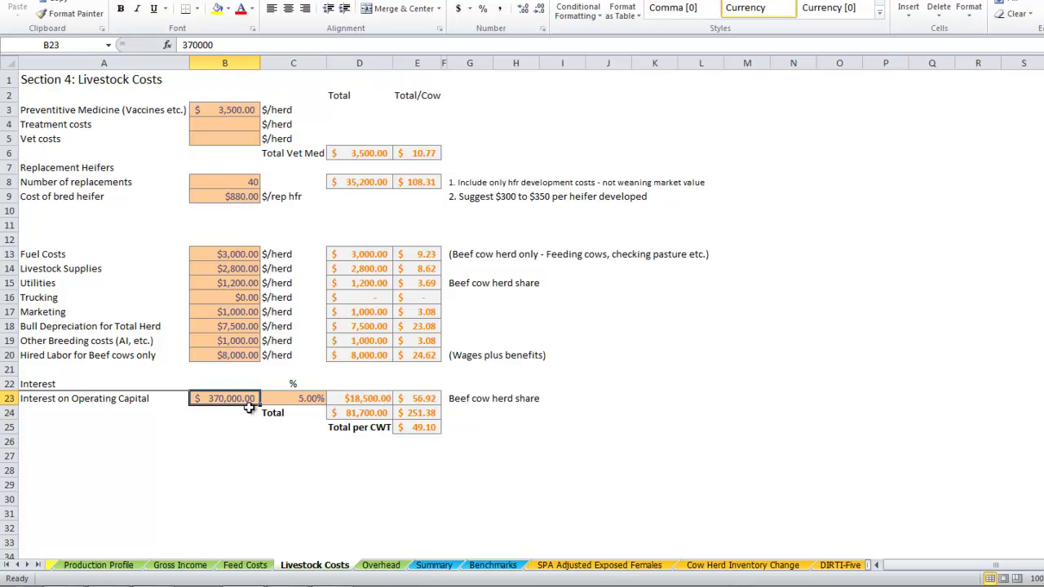
pyautogui.click(292, 400)
pyautogui.click(366, 399)
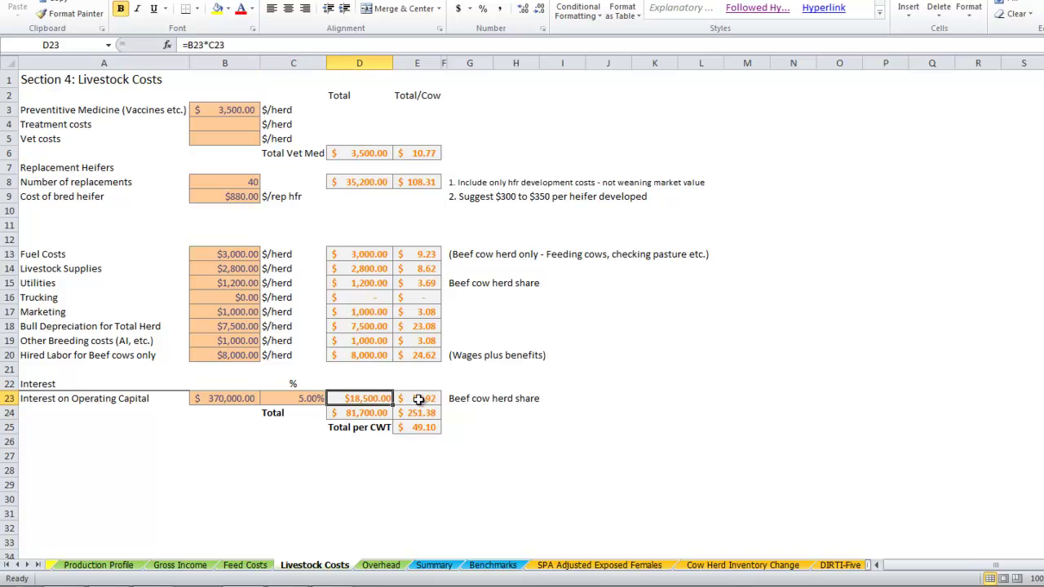
pyautogui.click(418, 399)
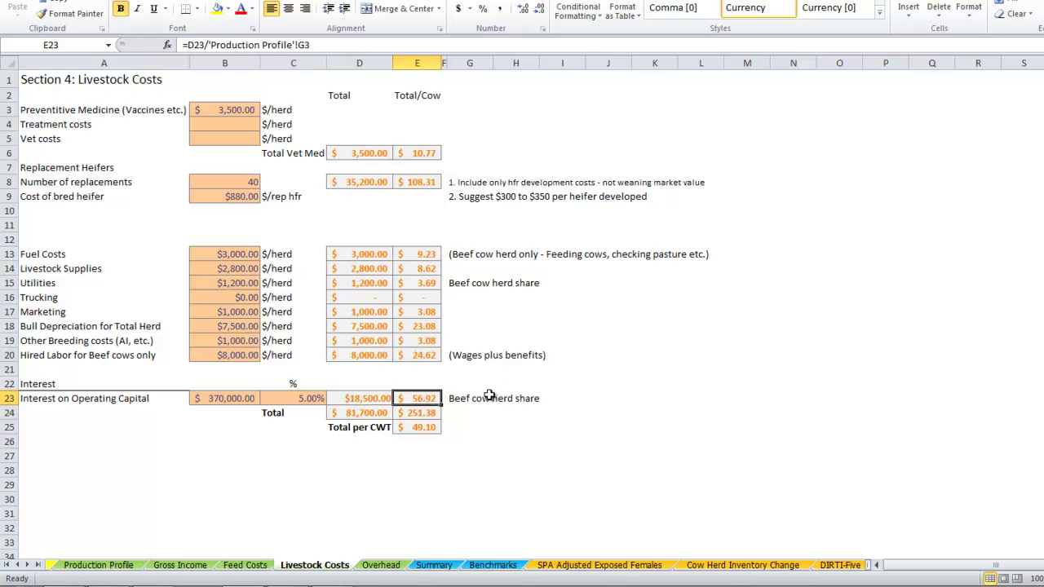
pyautogui.click(237, 398)
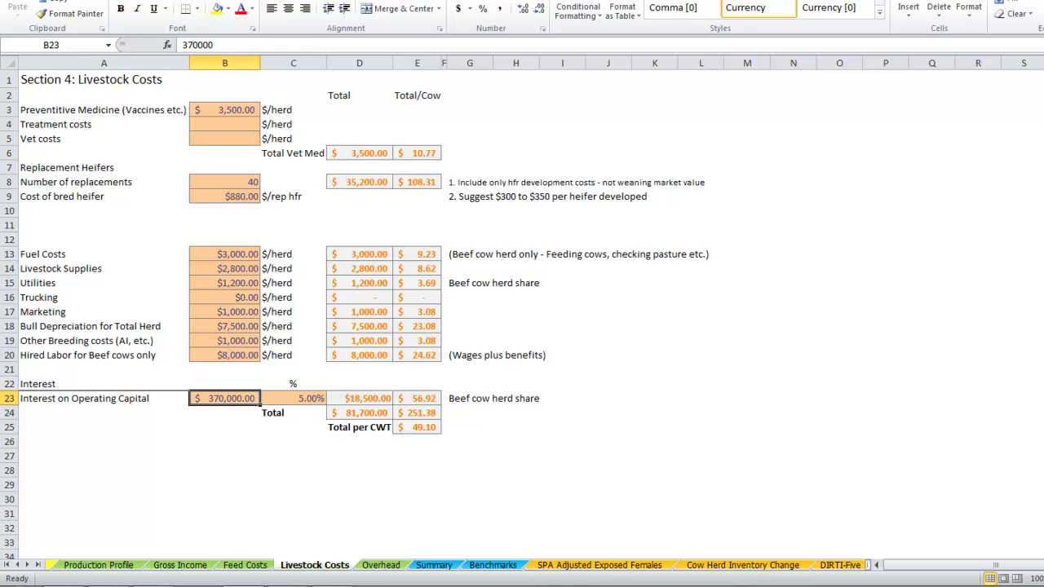
# - Clear the operating capital in B23 and the interest rate in C23, leaving them blank
pyautogui.press('Delete')
pyautogui.press('Right')
pyautogui.press('Delete')
pyautogui.press('Right')
pyautogui.press('Right')
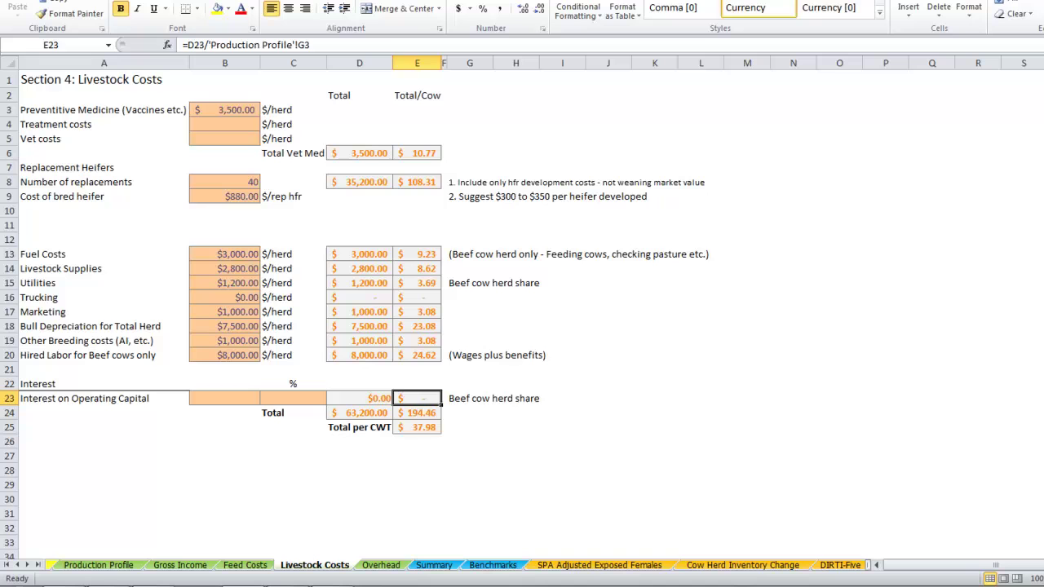
pyautogui.press('Down')
pyautogui.press('Left')
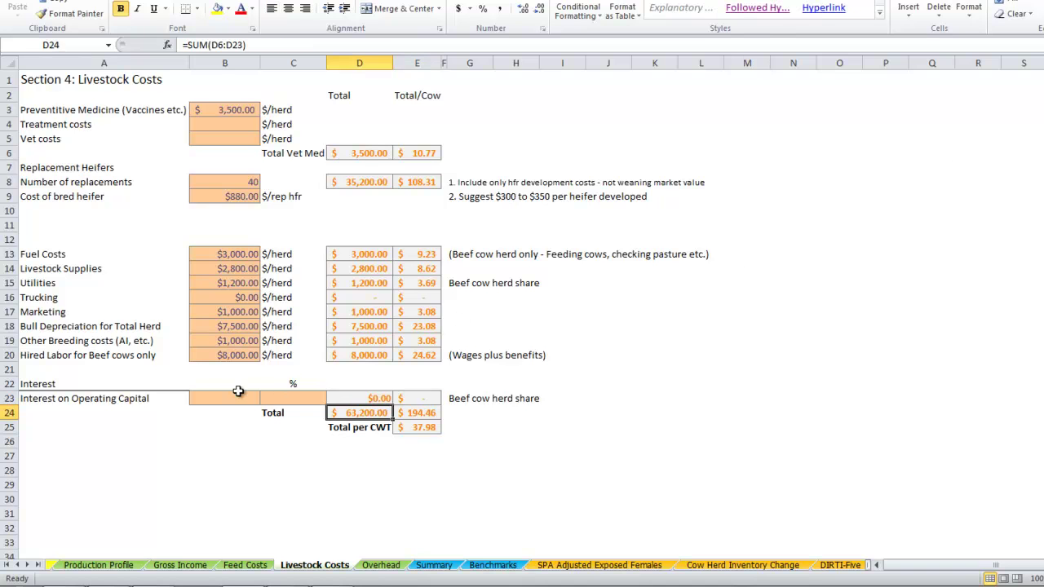
# - Show the empty B23 and C23 cells and the resulting $0.00 interest in D23
pyautogui.click(237, 398)
pyautogui.click(284, 398)
pyautogui.click(357, 398)
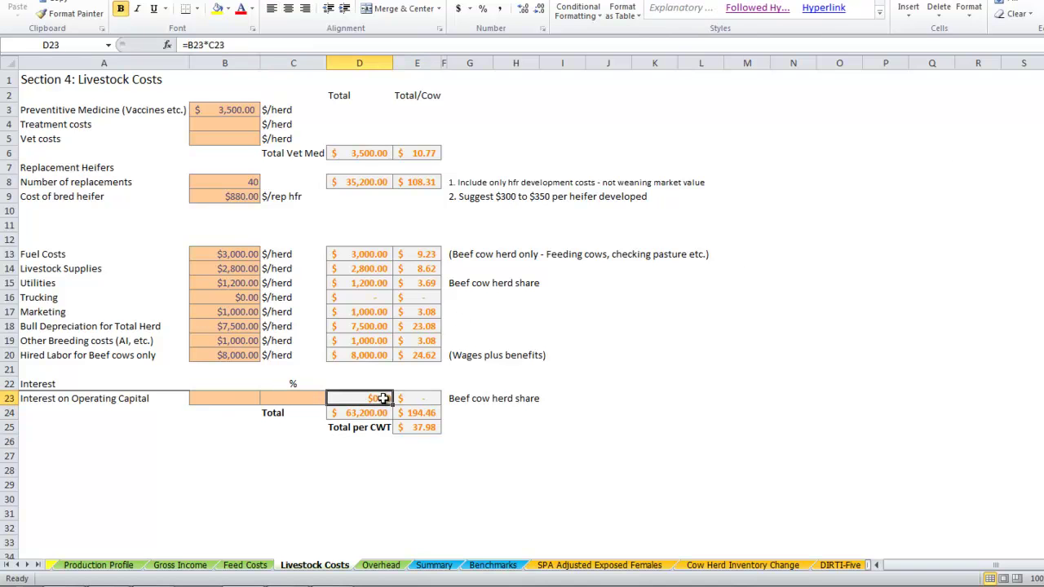
pyautogui.click(241, 399)
pyautogui.click(234, 467)
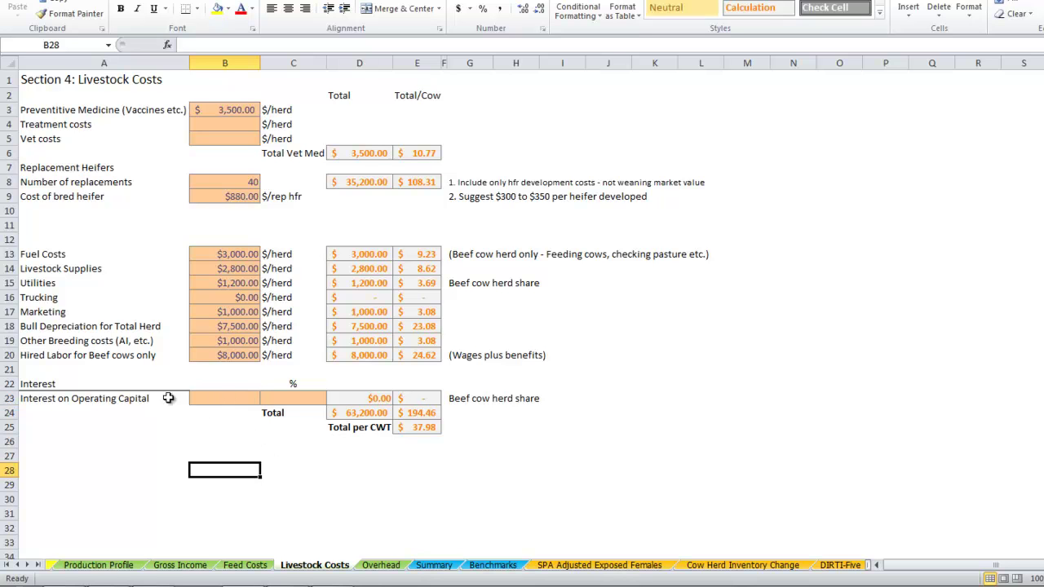
pyautogui.click(222, 399)
pyautogui.click(237, 421)
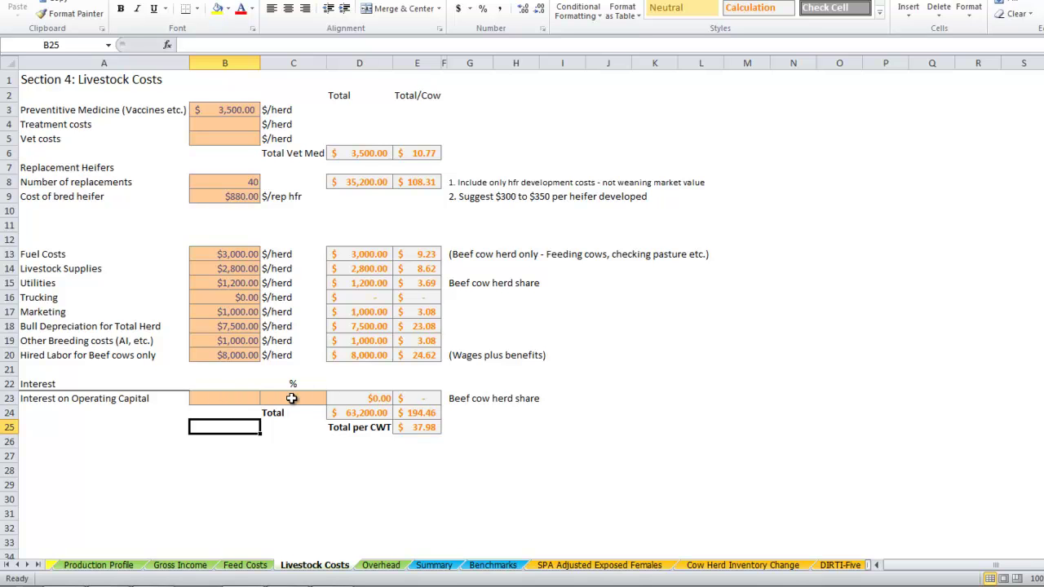
pyautogui.click(241, 401)
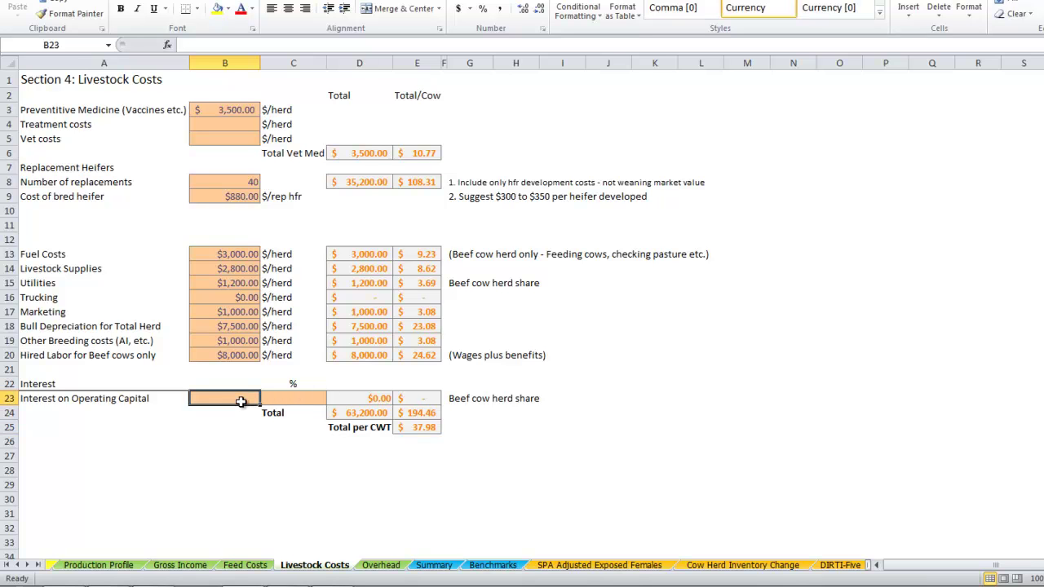
pyautogui.click(692, 393)
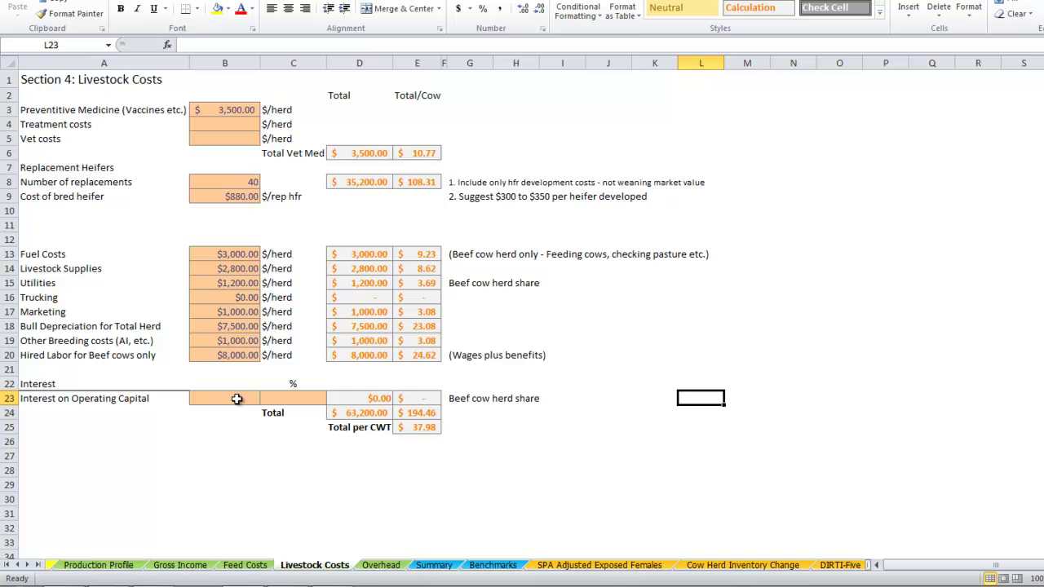
pyautogui.click(235, 399)
pyautogui.click(282, 399)
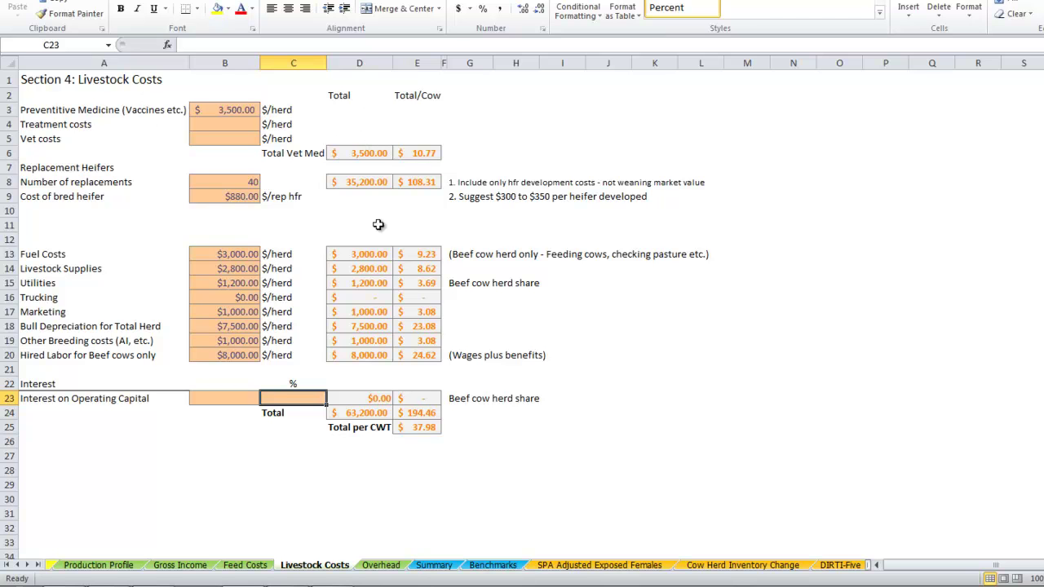
pyautogui.click(377, 414)
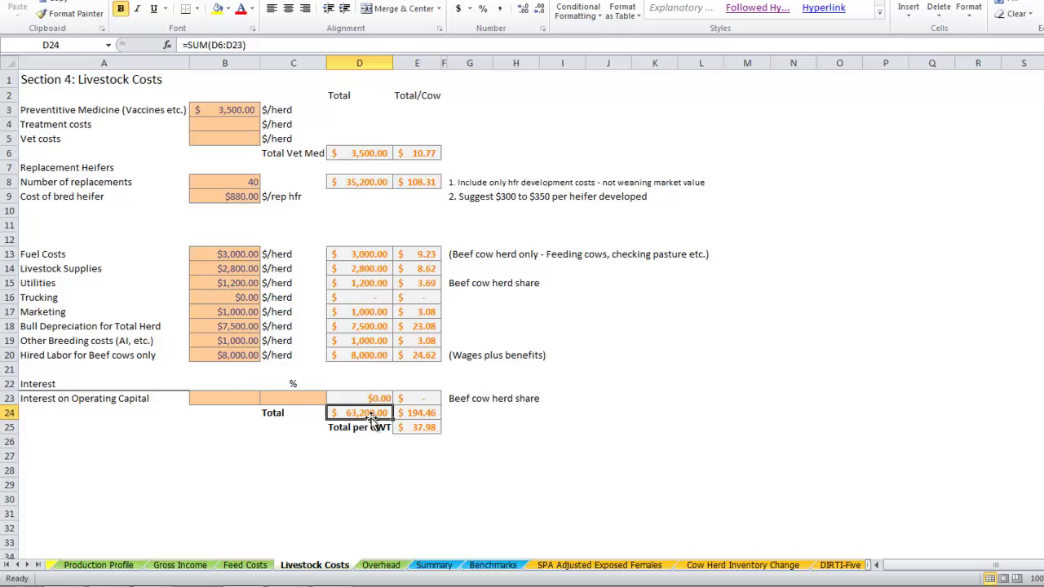
pyautogui.click(438, 414)
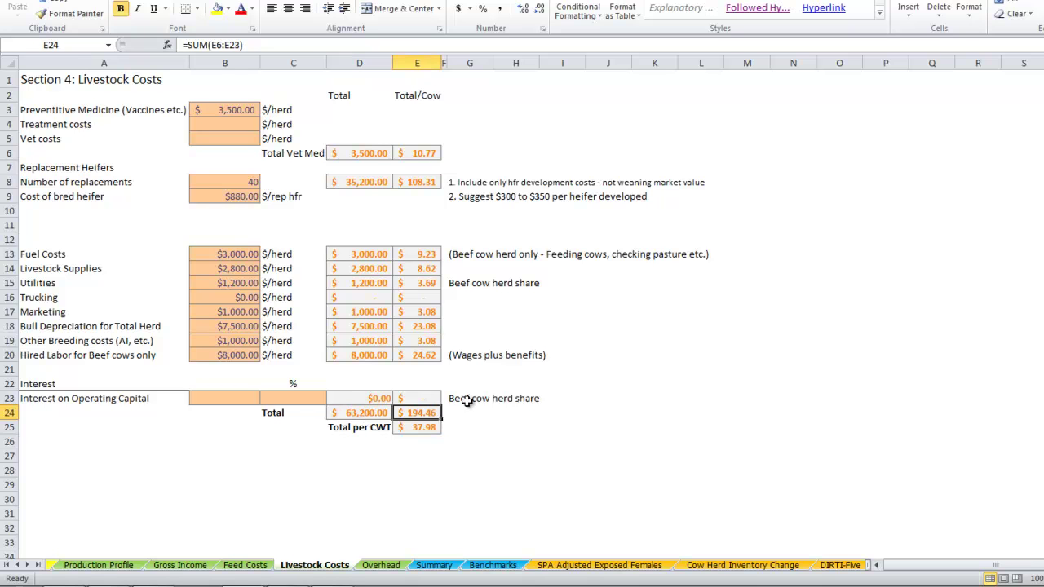
pyautogui.click(428, 431)
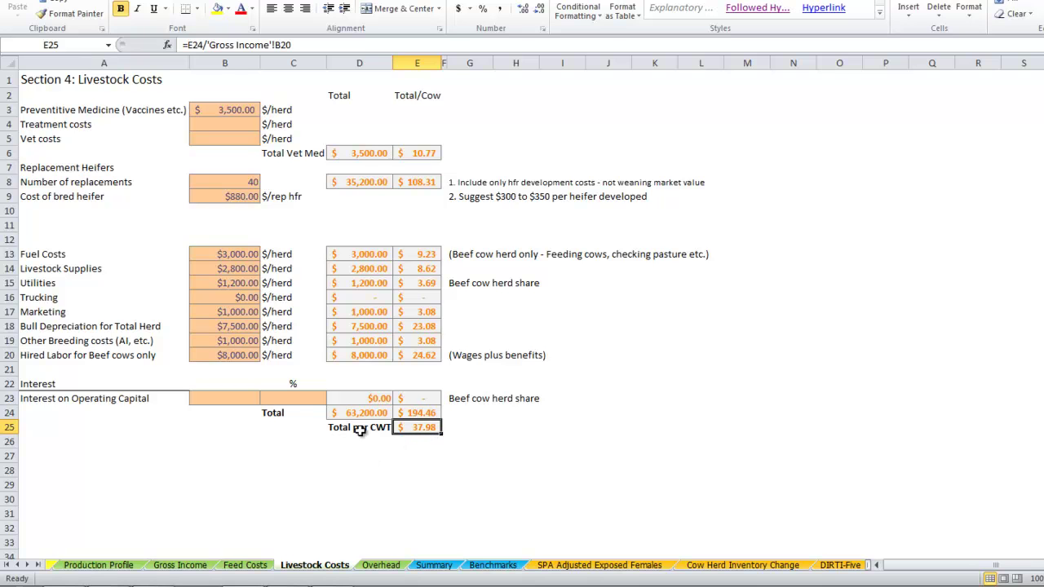
pyautogui.click(487, 430)
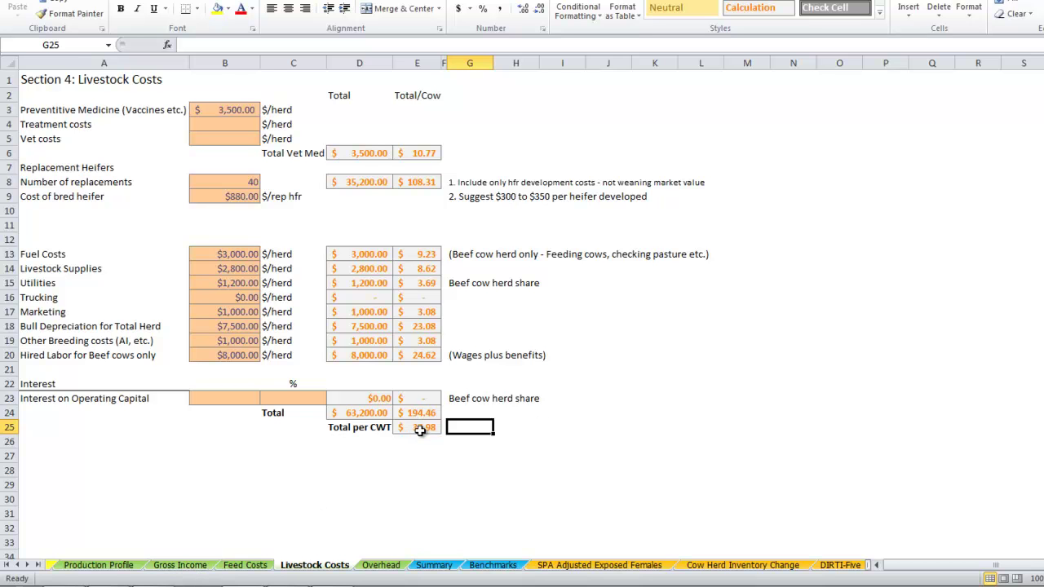
pyautogui.click(257, 566)
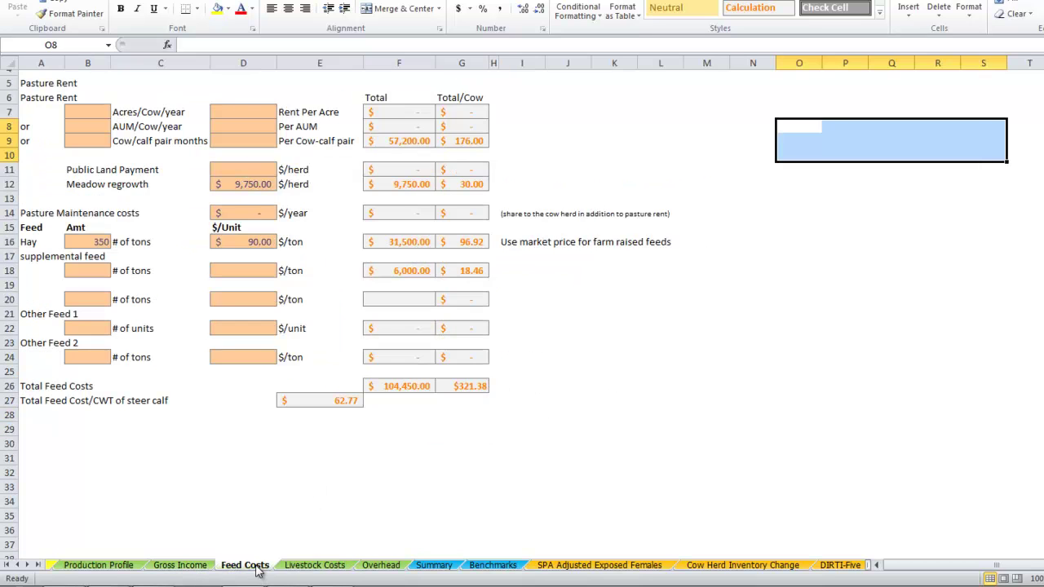
pyautogui.click(345, 401)
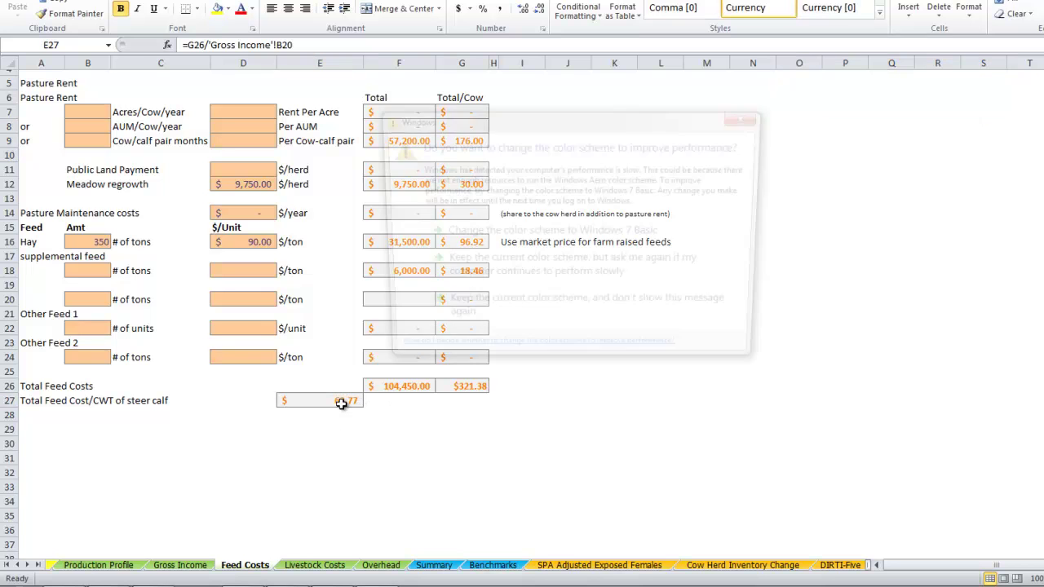
pyautogui.click(751, 113)
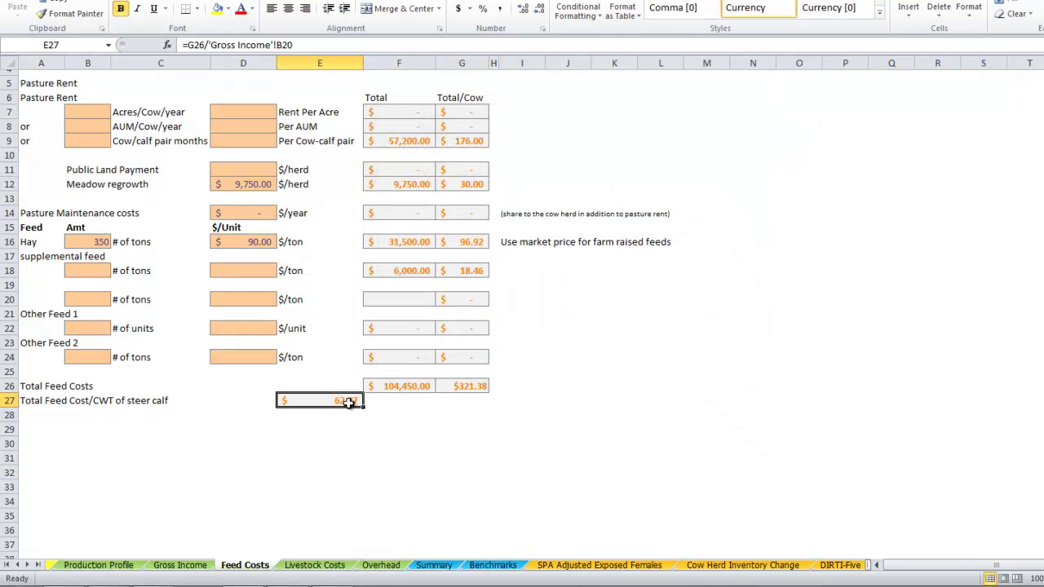
pyautogui.click(310, 565)
pyautogui.click(417, 429)
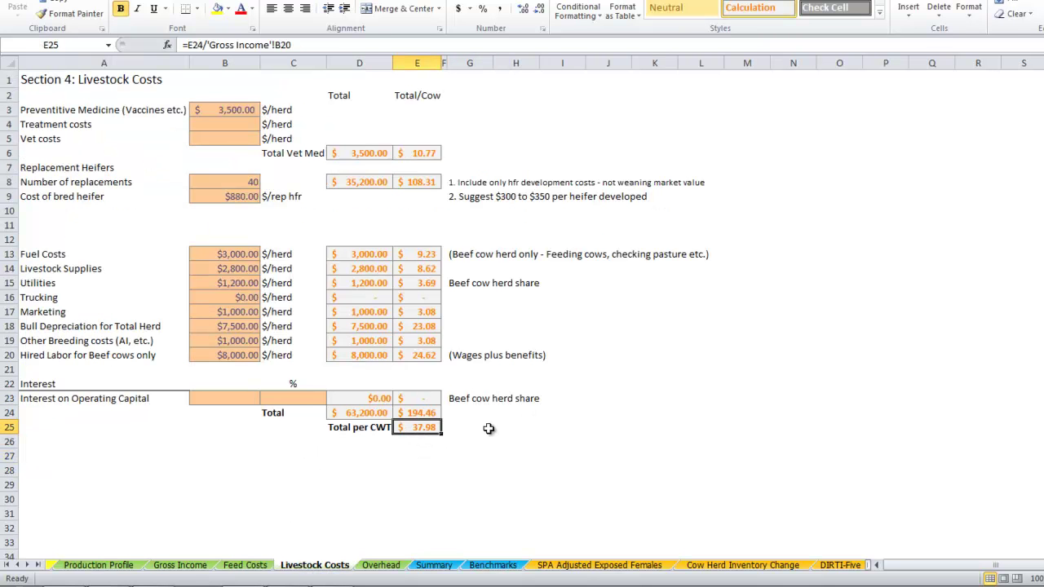